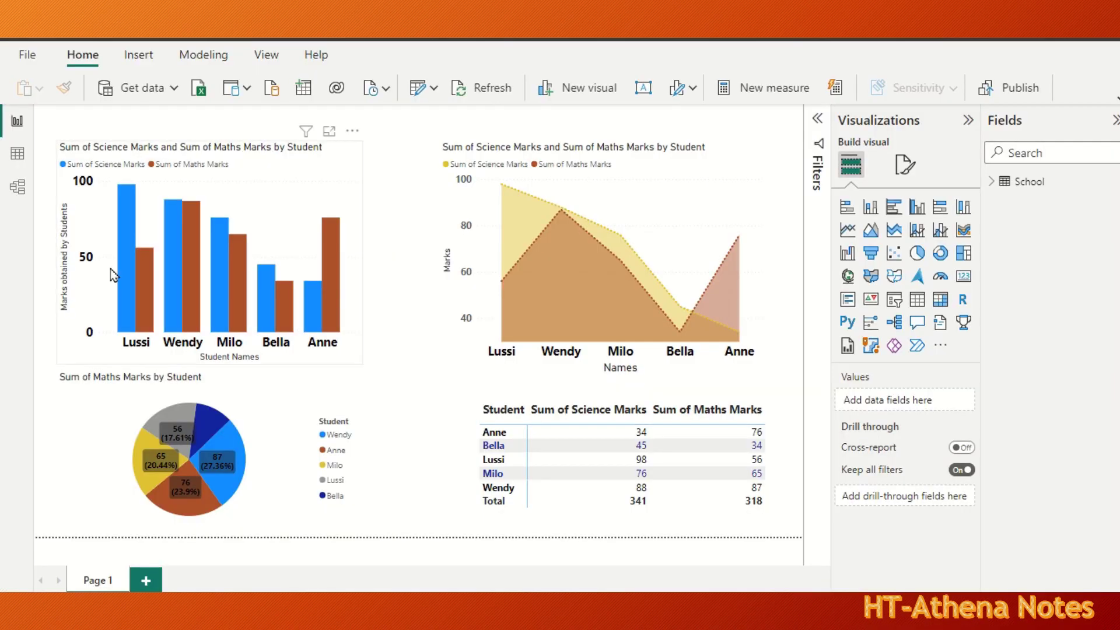
Step: Select the Science and Maths marks bar chart on the report canvas
left_click(264, 185)
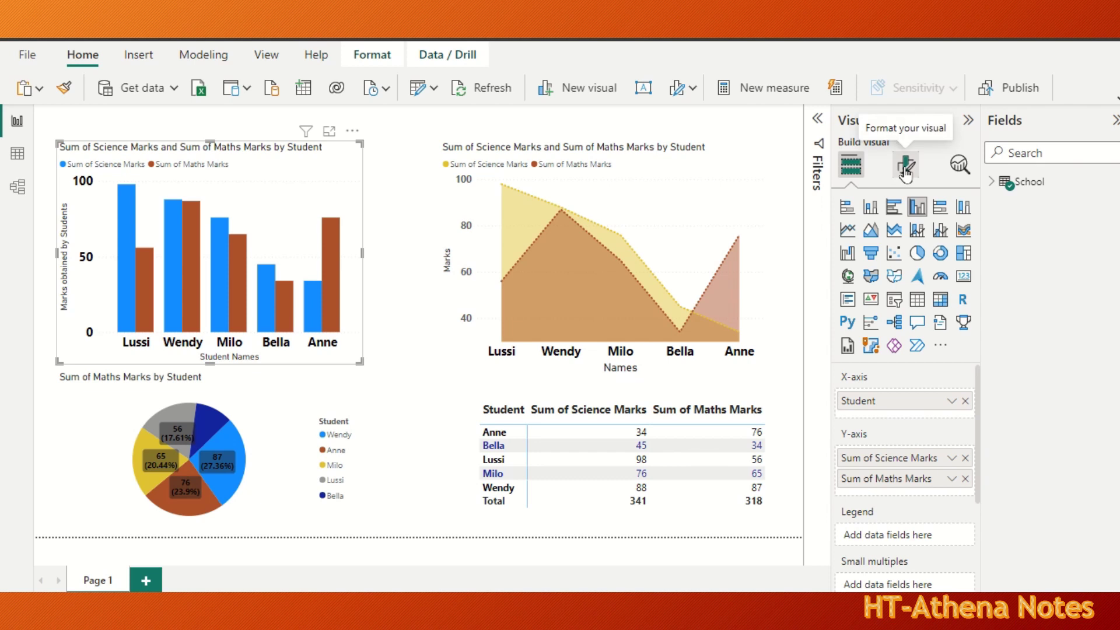
Step: Expand the bar chart's Title section under General in Format visual
left_click(906, 172)
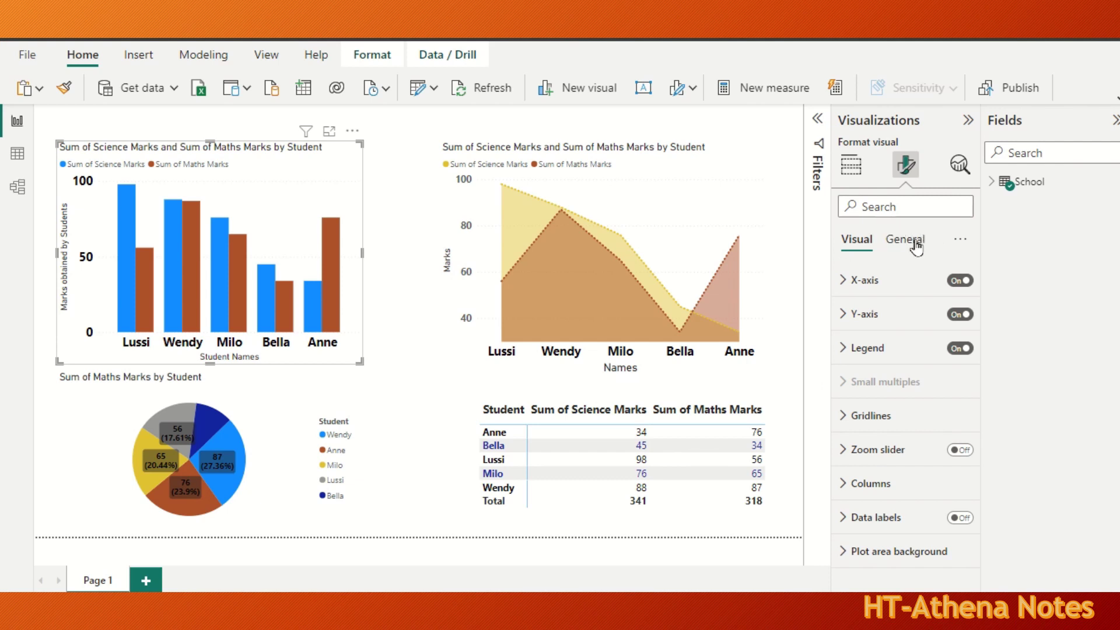
left_click(906, 249)
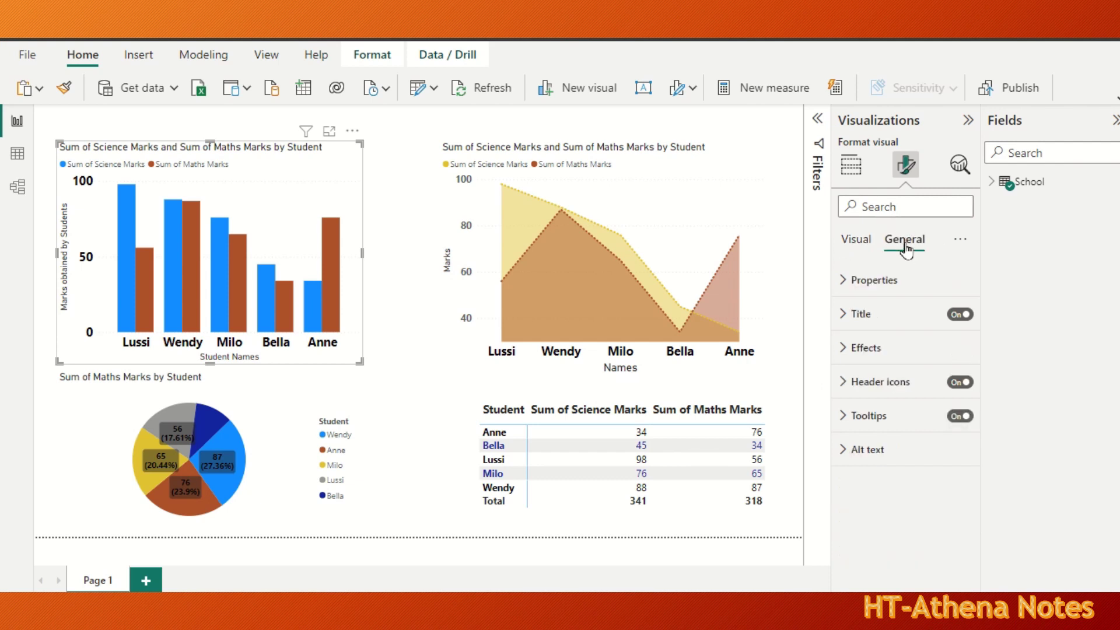
left_click(845, 319)
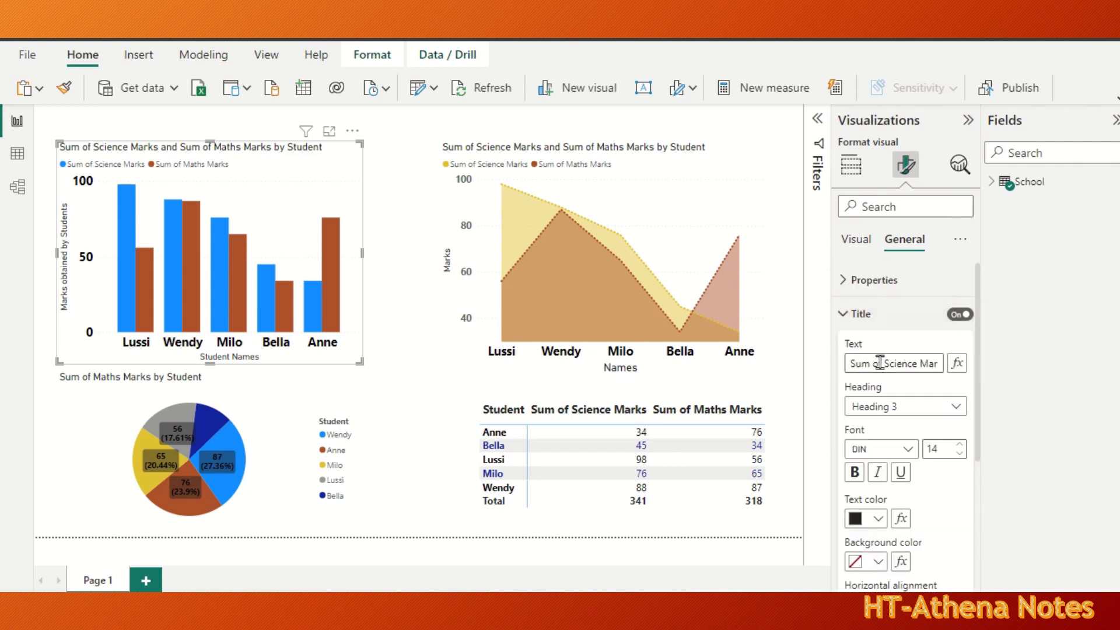
Step: Replace the bar chart's default sum-of-marks title with 'Students Marks'
left_click(854, 366)
key("ctrl+Right")
key("ctrl+Right")
key("ctrl+Right")
key("ctrl+Right")
key("ctrl+Right")
key("ctrl+Right")
key("ctrl+Right")
key("ctrl+Right")
key("ctrl+Right")
key("ctrl+a")
key("BackSpace")
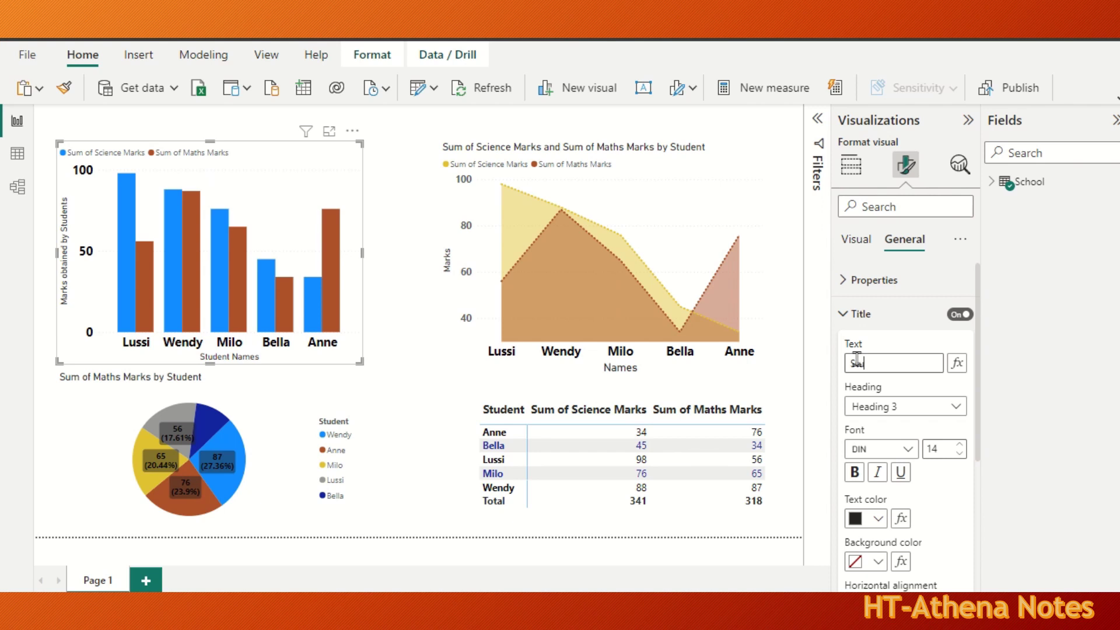
type("udents Marks")
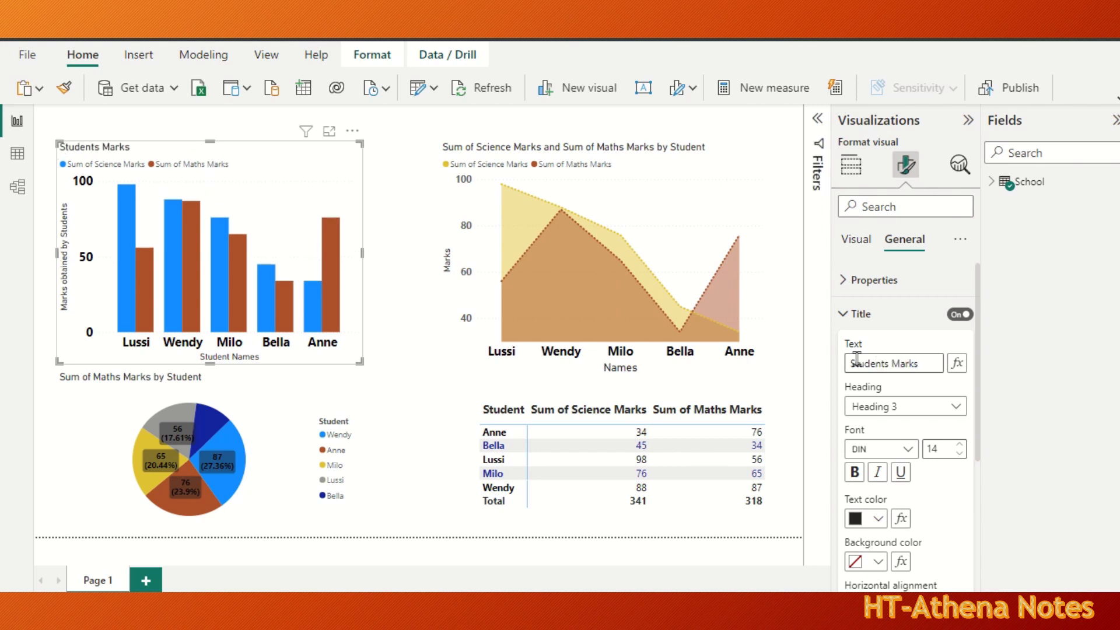
left_click(193, 165)
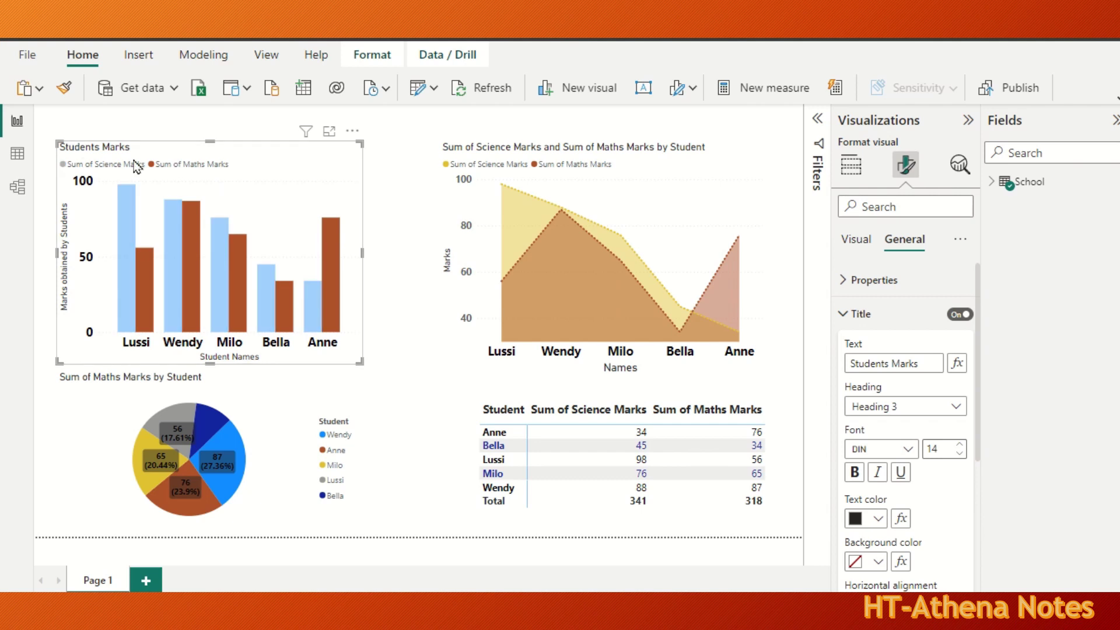
left_click(288, 170)
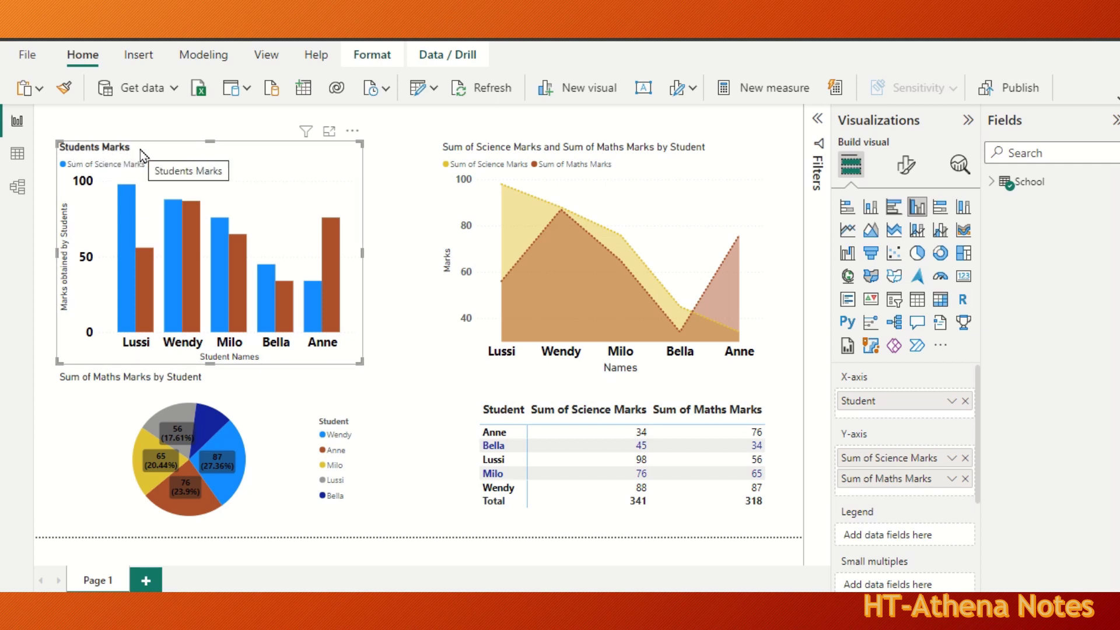
Step: Reopen the bar chart's General title settings
left_click(906, 166)
left_click(904, 241)
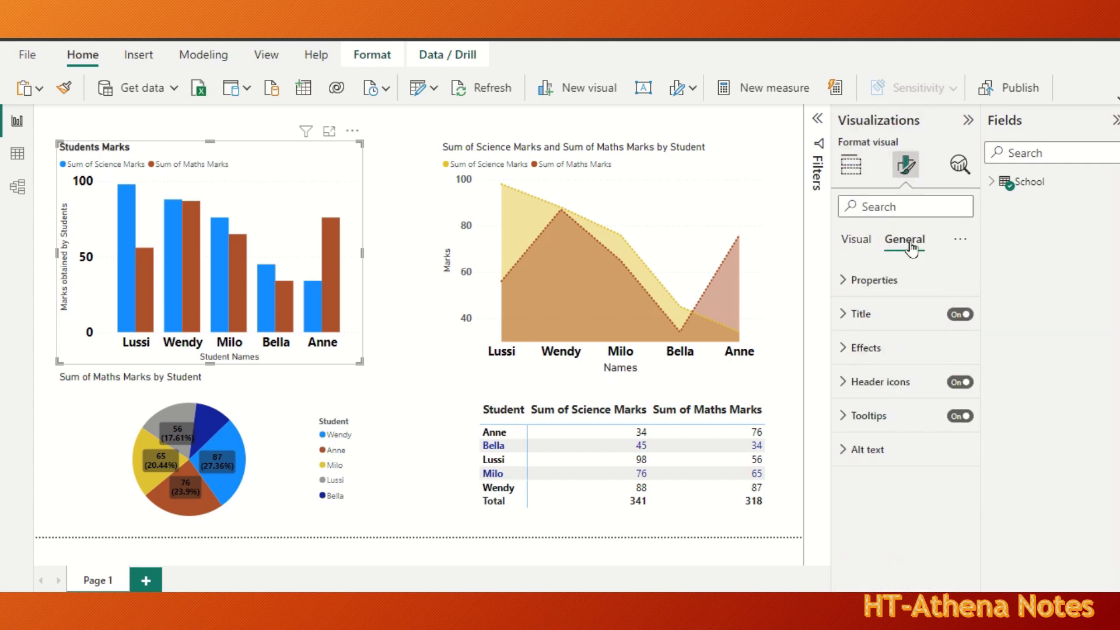
left_click(844, 315)
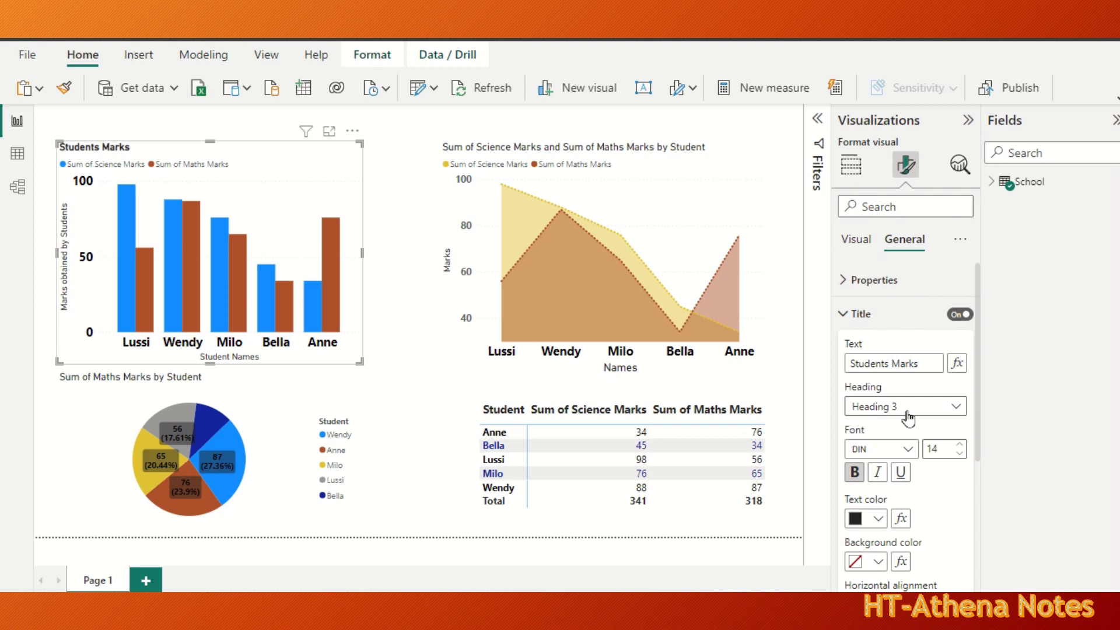
Step: Make the Students Marks title bold, italic, 25 pt and centred, keeping black text
left_click(855, 474)
left_click(854, 474)
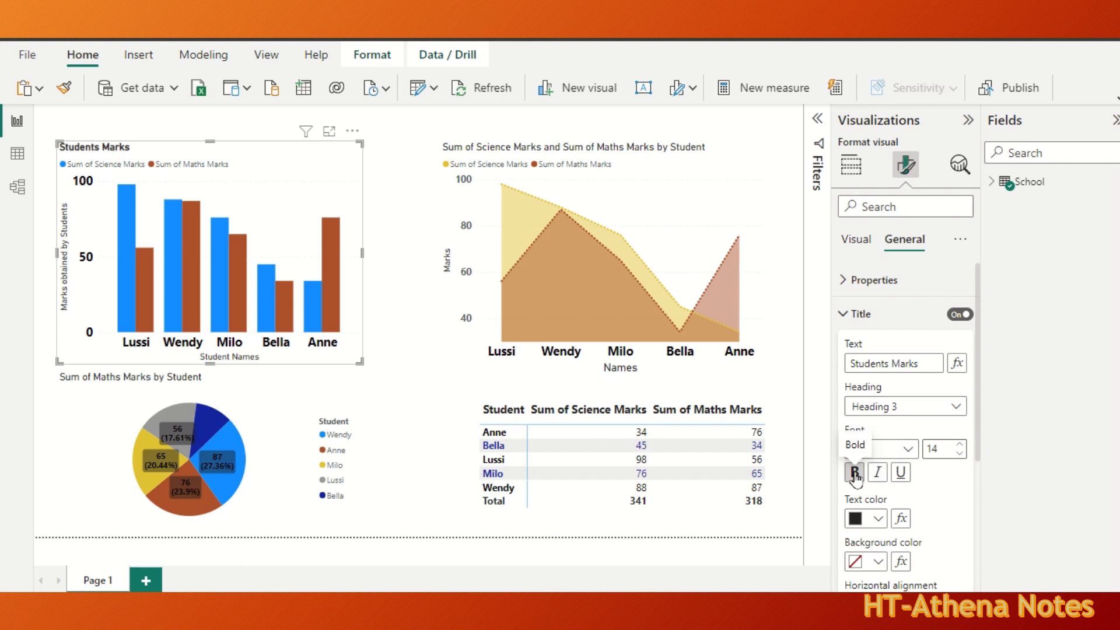
left_click(938, 448)
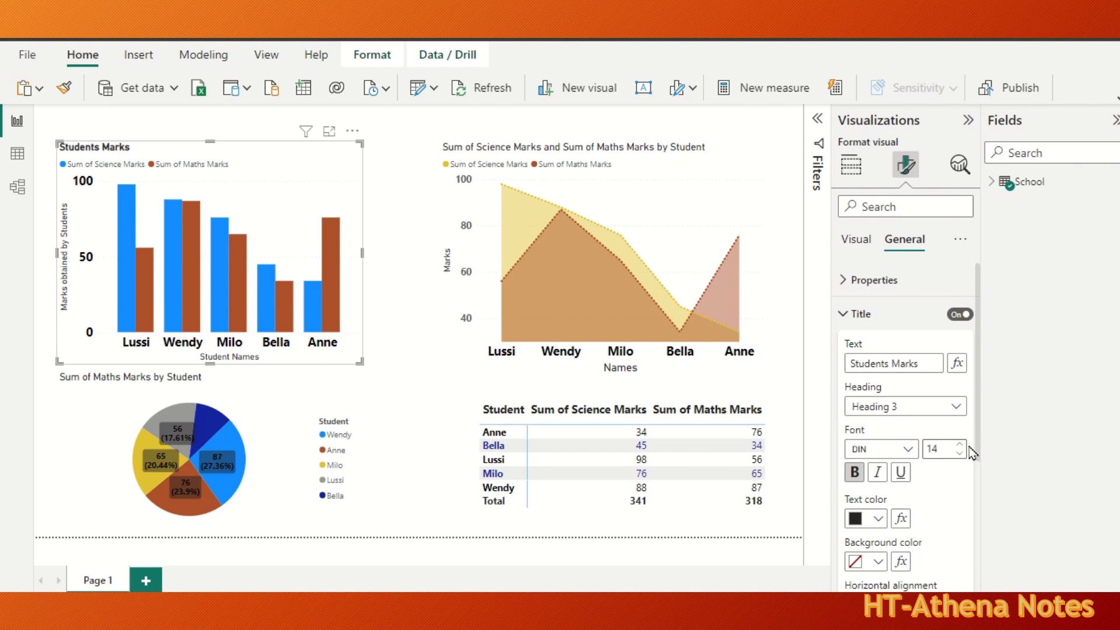
type("25")
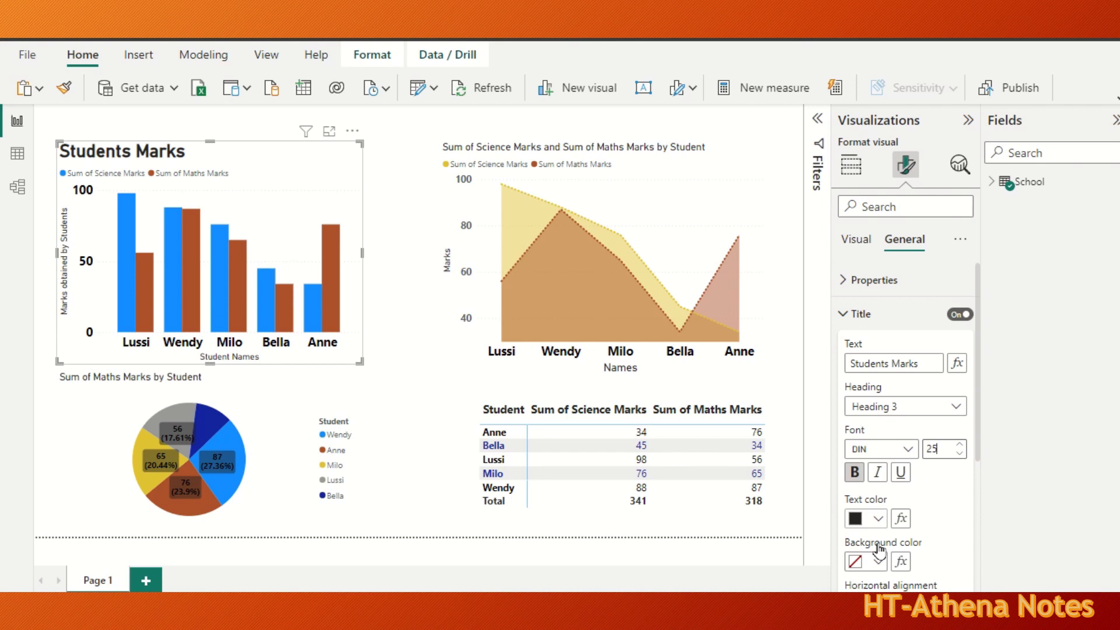
left_click(879, 518)
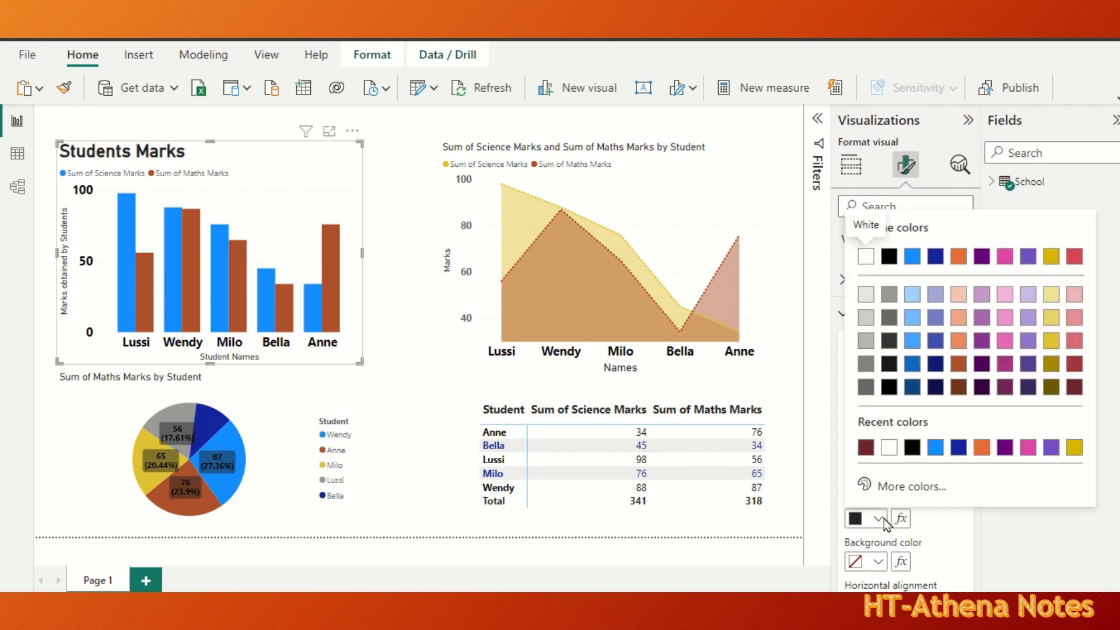
left_click(888, 256)
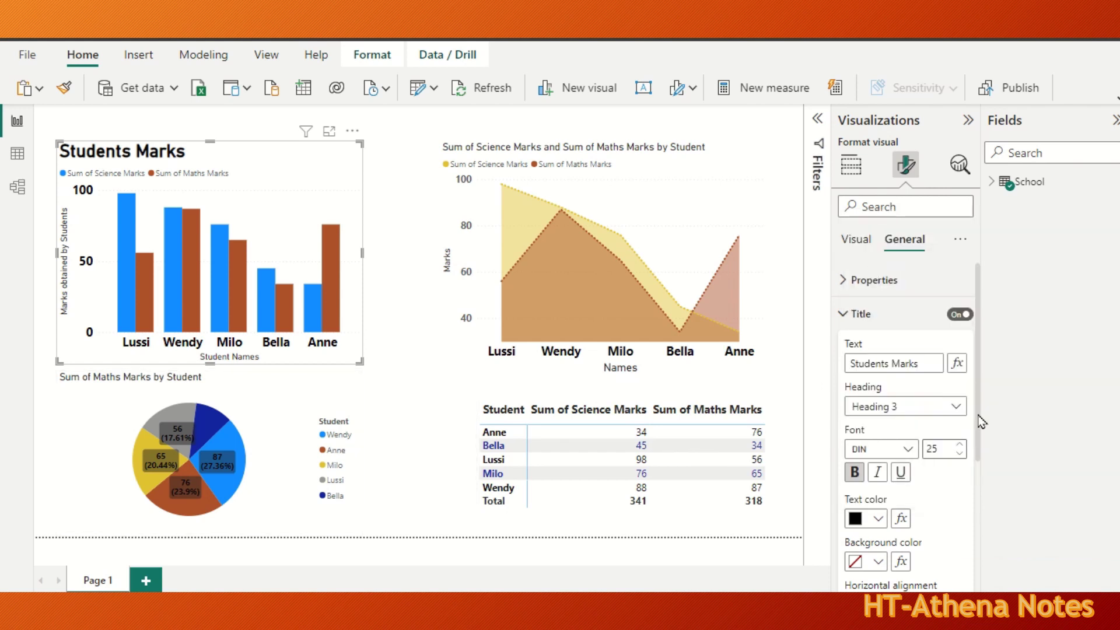
scroll(975, 420, "down", 2)
left_click(879, 407)
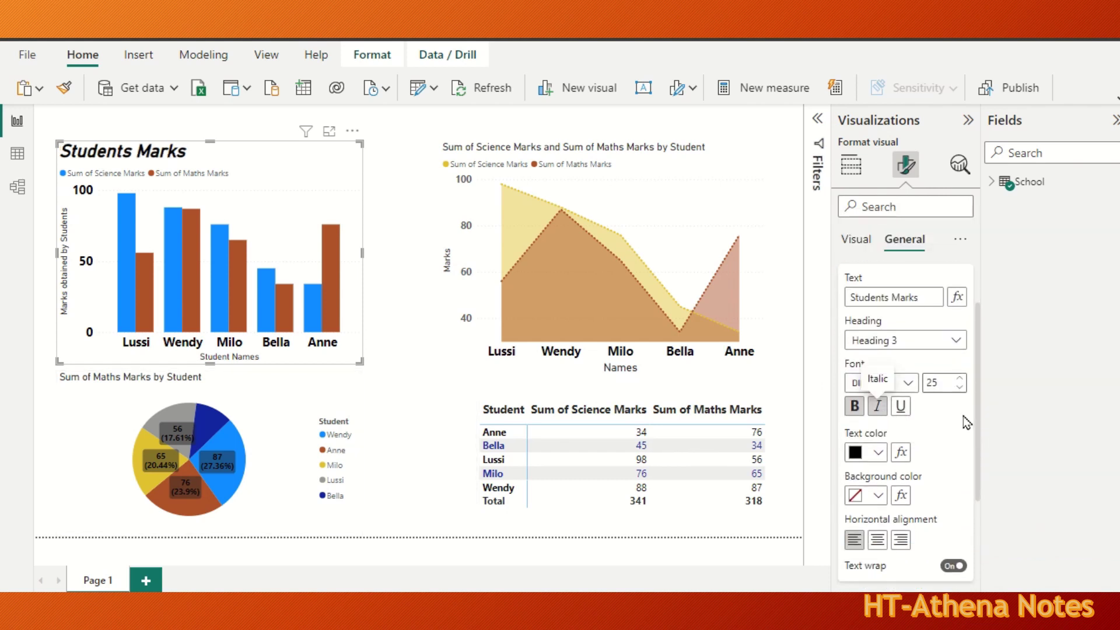
scroll(967, 448, "down", 4)
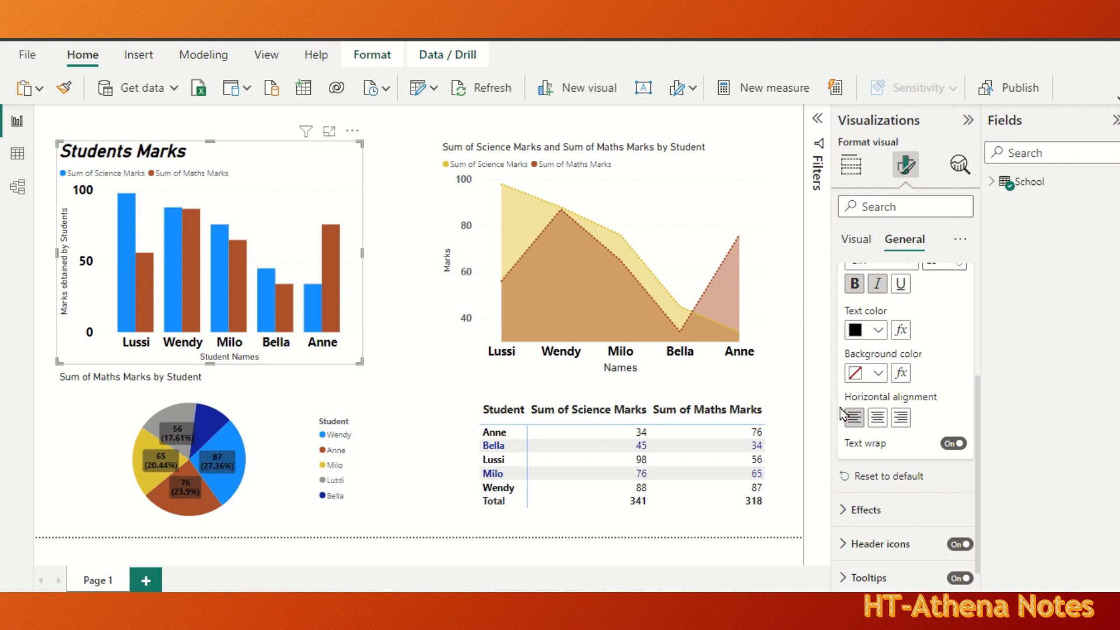
left_click(878, 419)
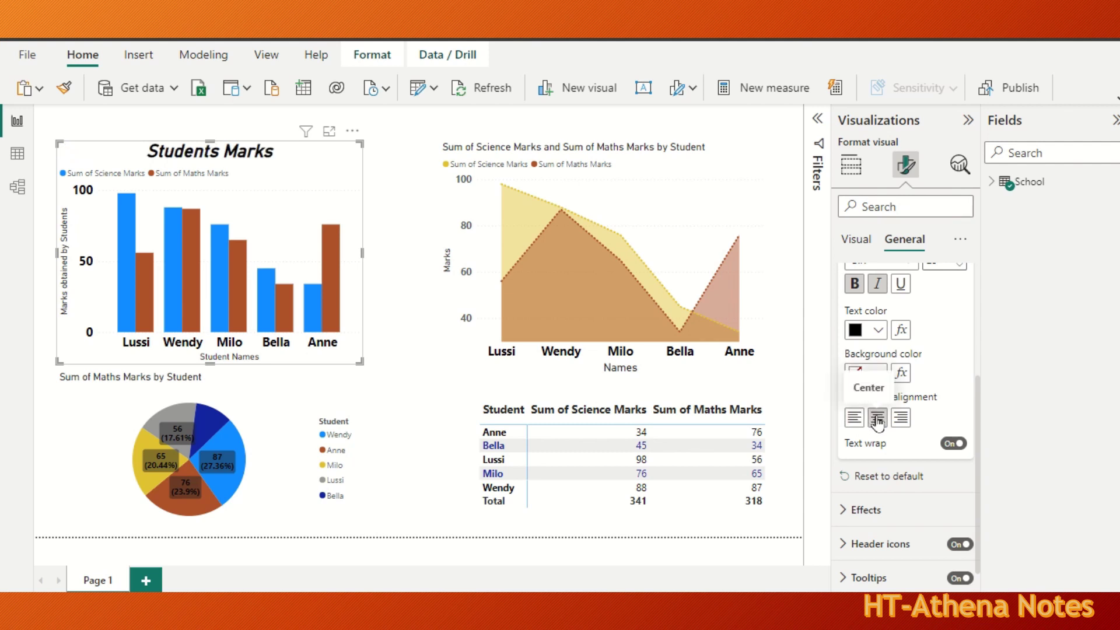
left_click(752, 253)
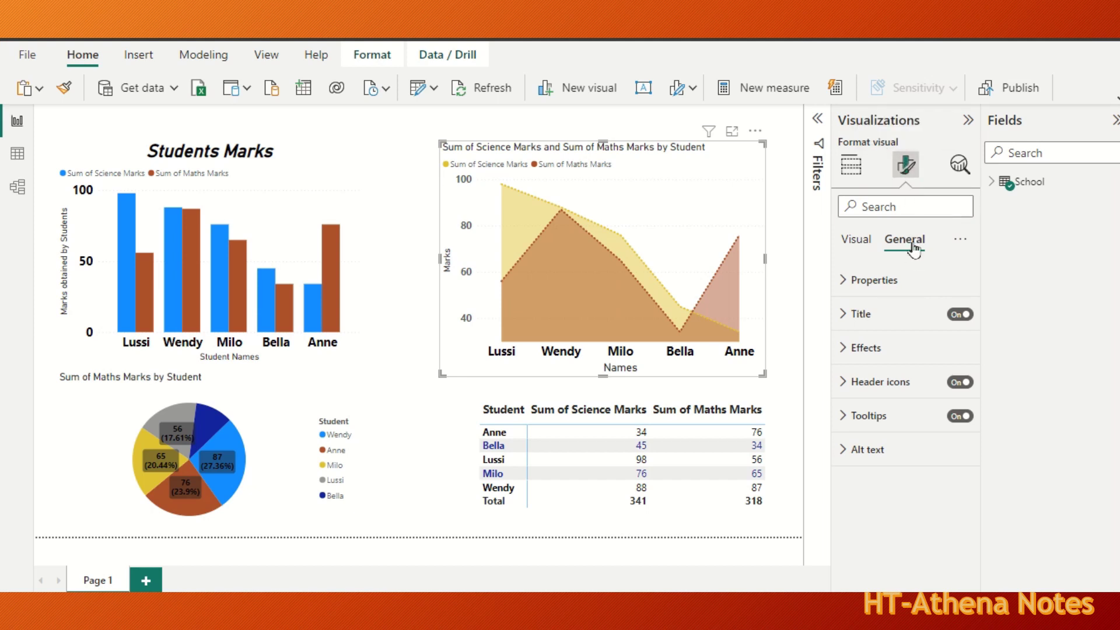
Step: Replace the area chart's default sum-of-marks title with 'Student Marks'
left_click(842, 315)
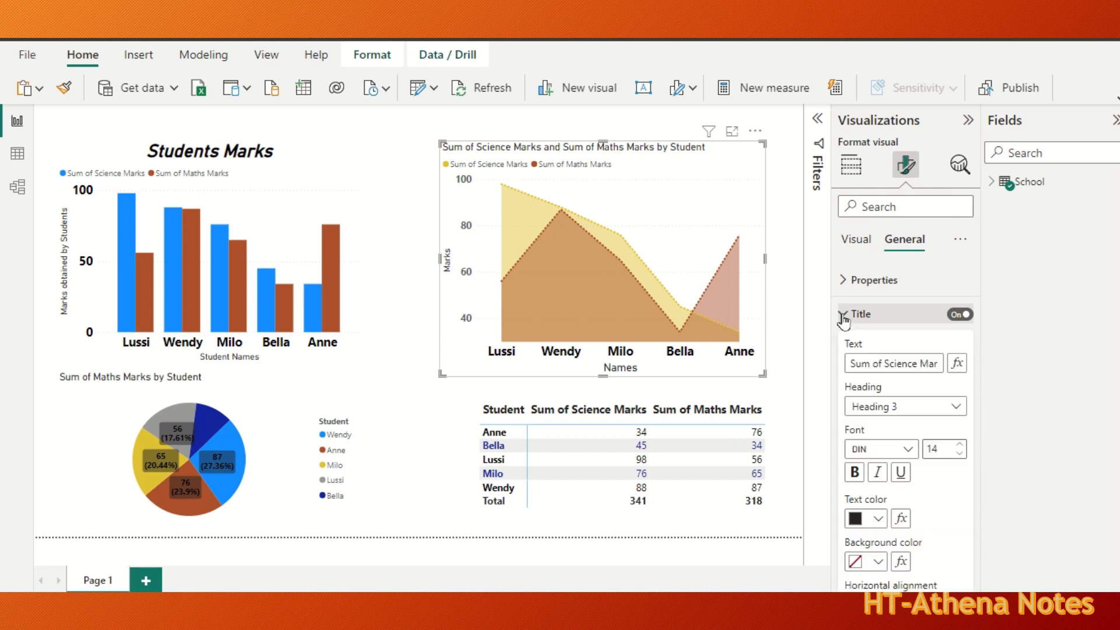
left_click(847, 363)
key("Delete")
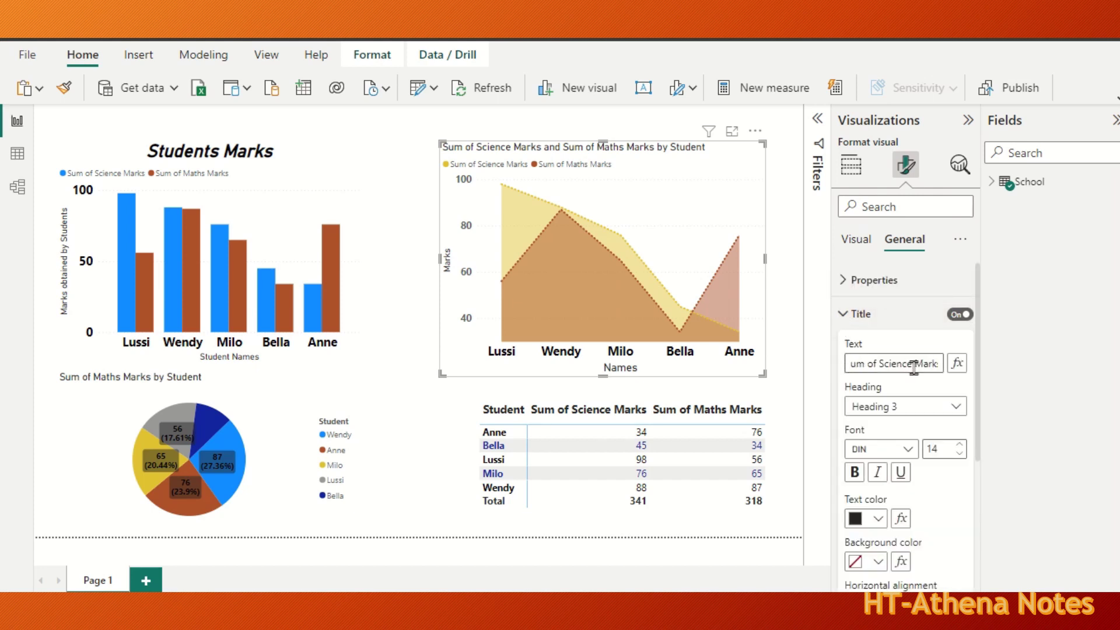
key("Right")
key("Right")
key("Right")
key("Right")
key("Right")
key("Right")
key("Right")
key("Right")
key("Right")
key("shift+Home")
key("BackSpace")
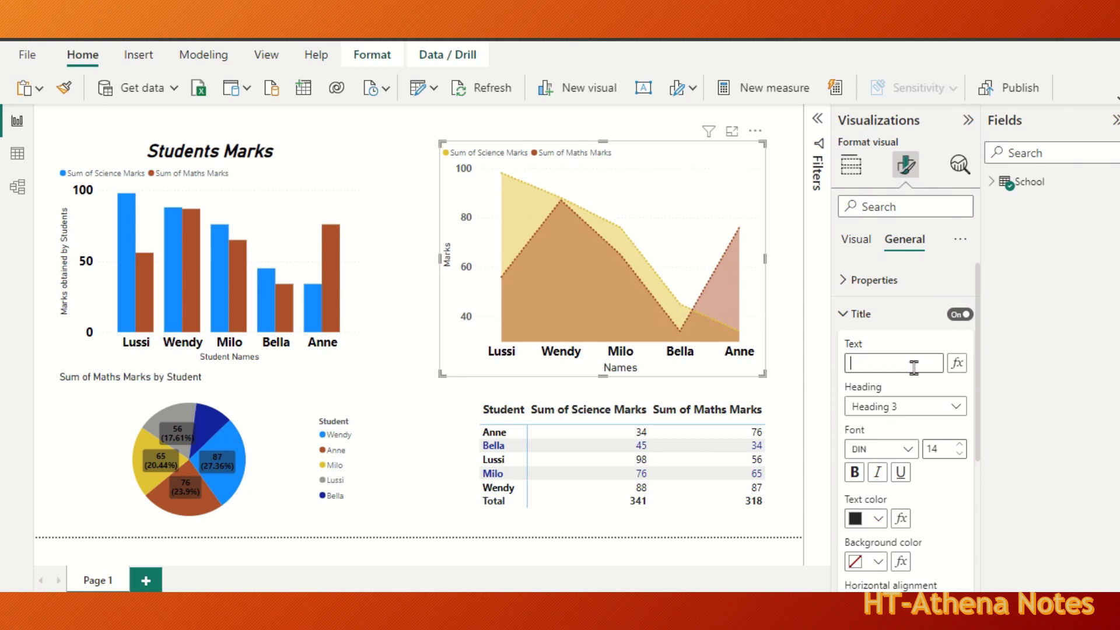
type("Student Marks")
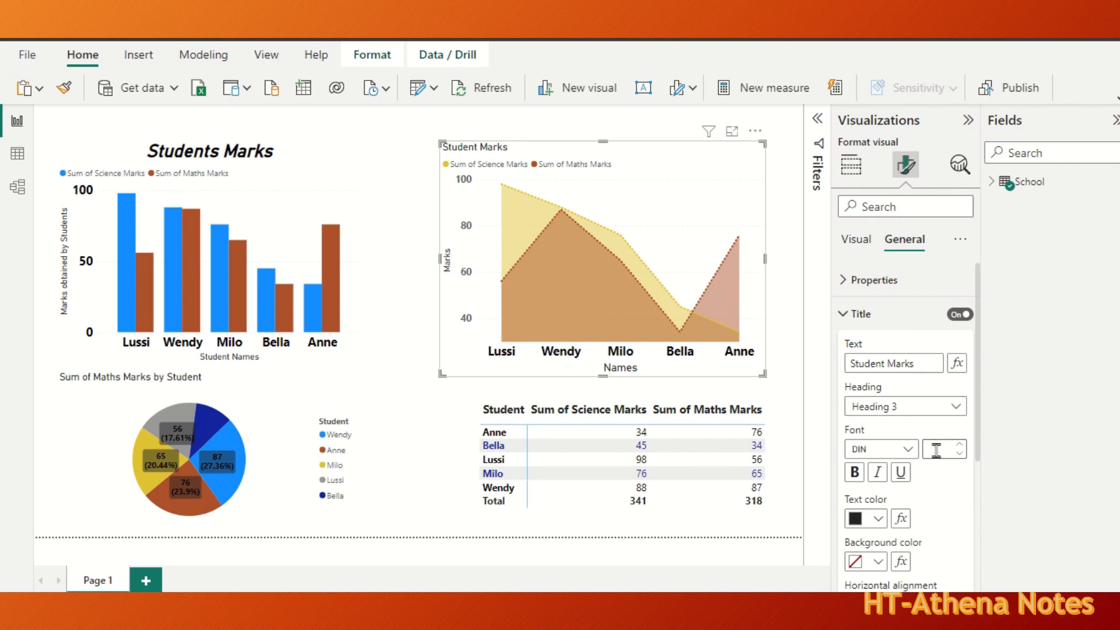
key("Tab")
type("25")
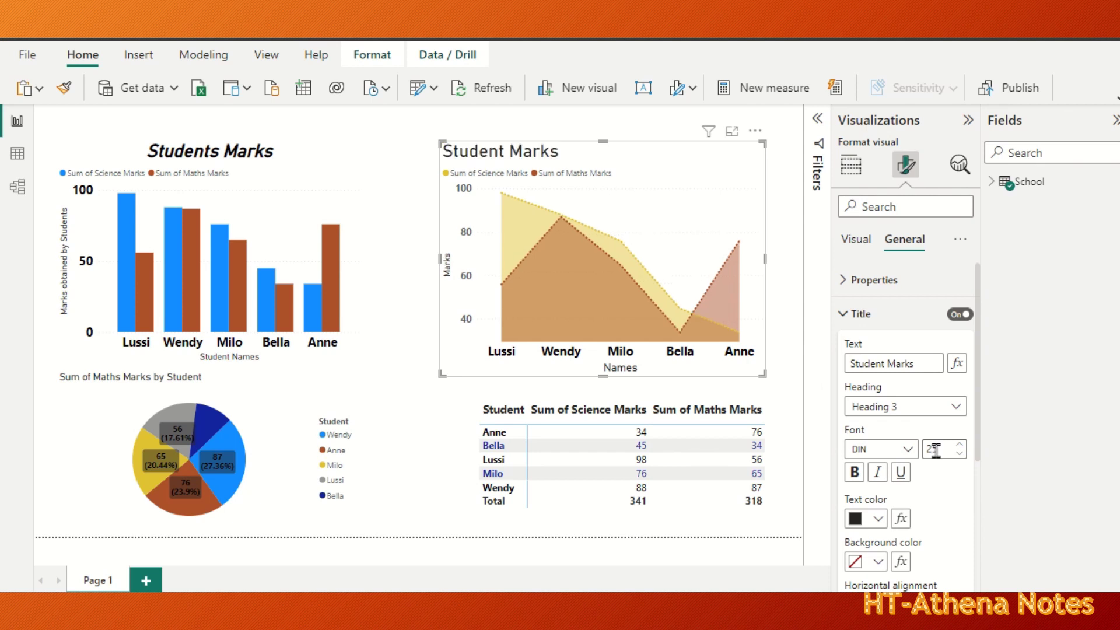
Step: Make the area chart's 'Student Marks' title bold, italic and centred, then deselect the chart
left_click(854, 472)
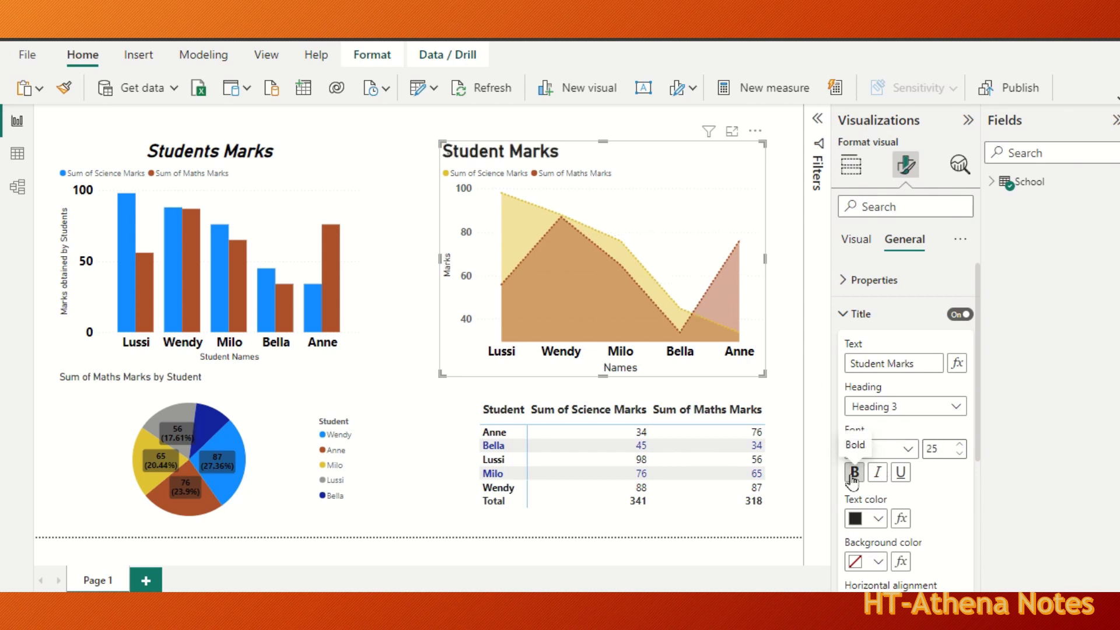
left_click(872, 475)
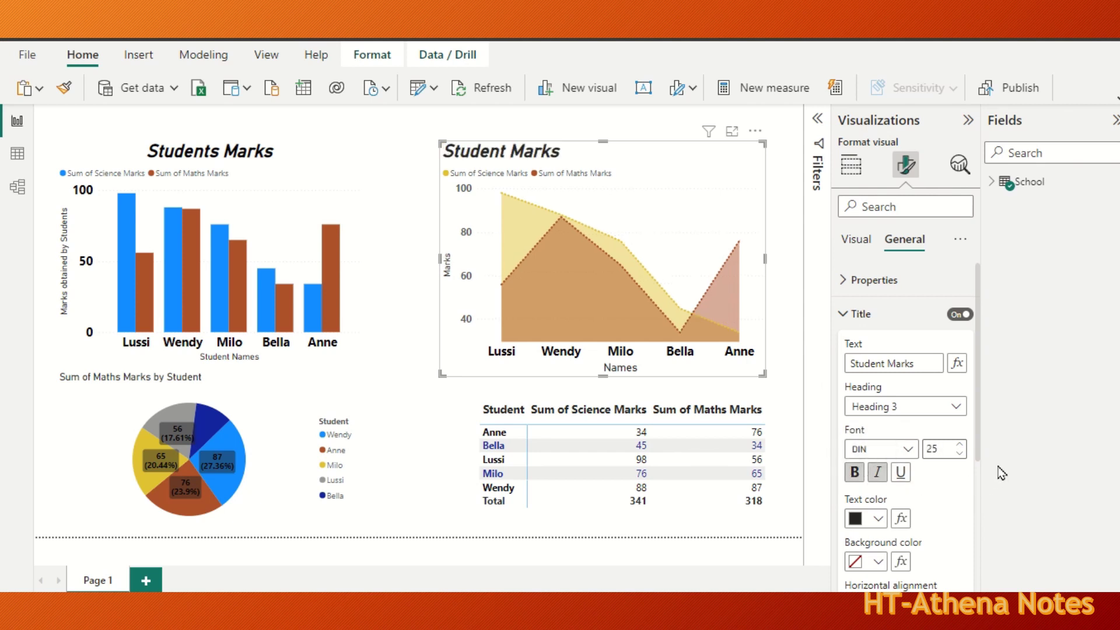
left_click_drag(978, 446, 973, 503)
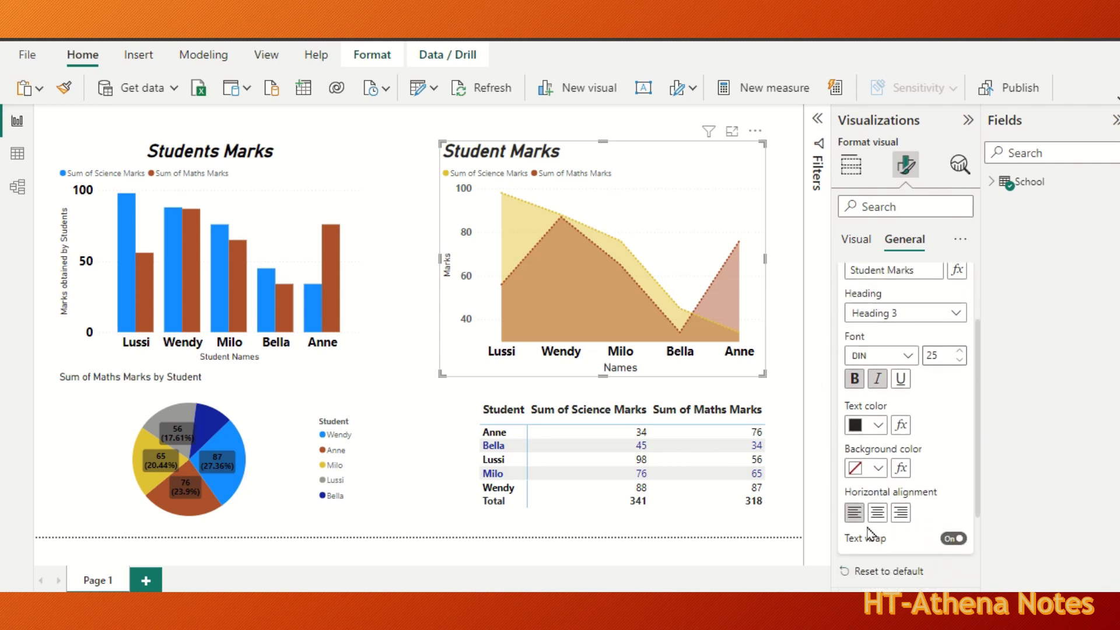
left_click(876, 514)
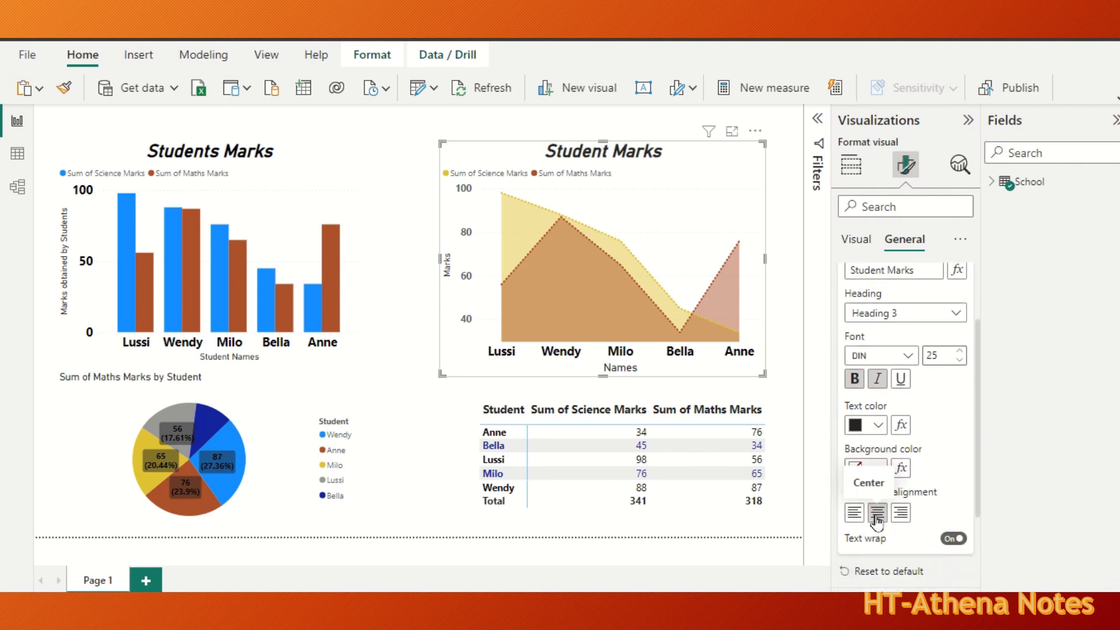
left_click(411, 441)
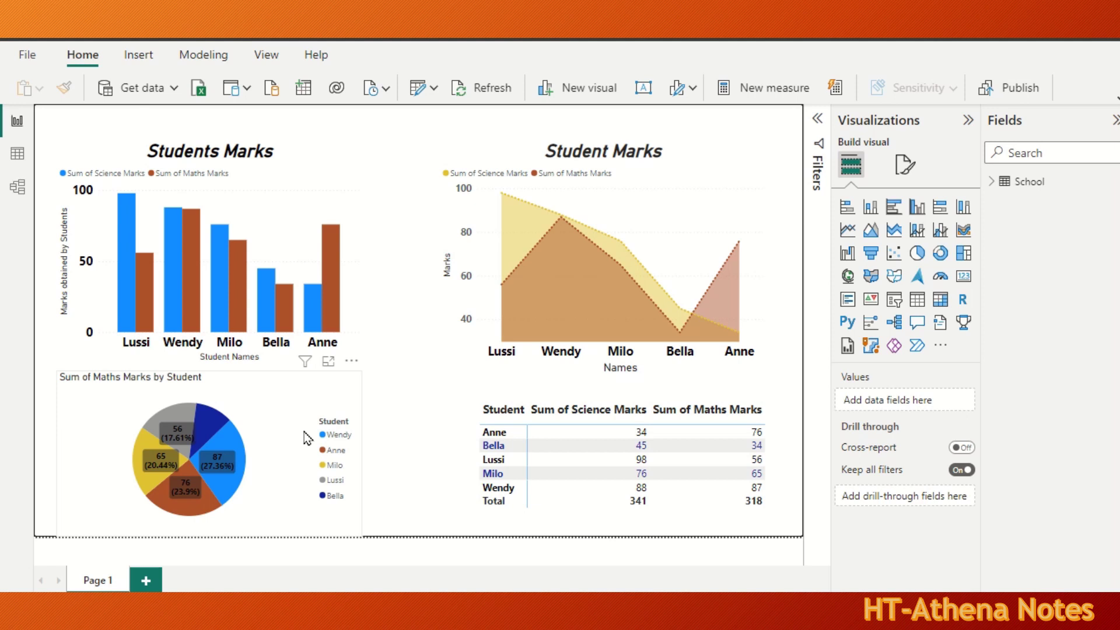
Step: Select the pie chart and replace its title with 'Marks of Students'
left_click(161, 394)
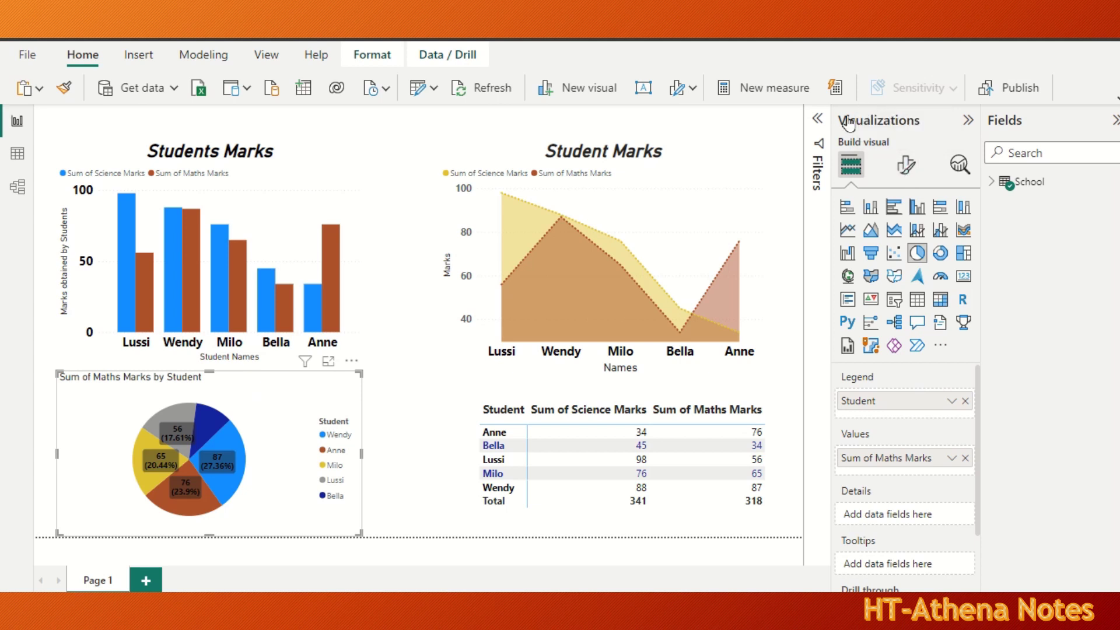
left_click(901, 174)
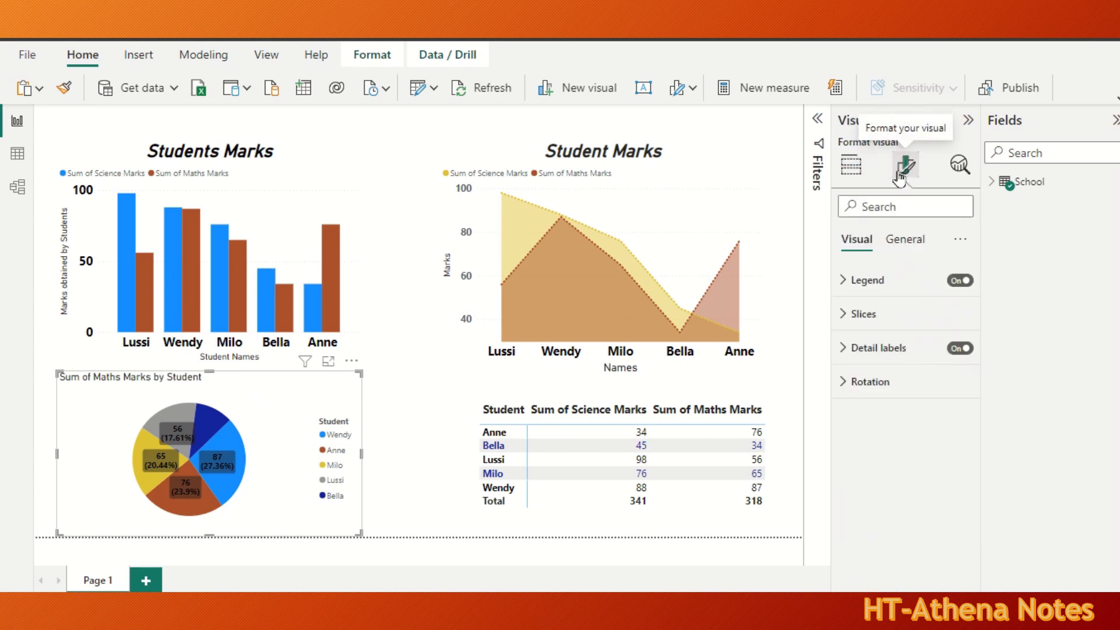
left_click(902, 241)
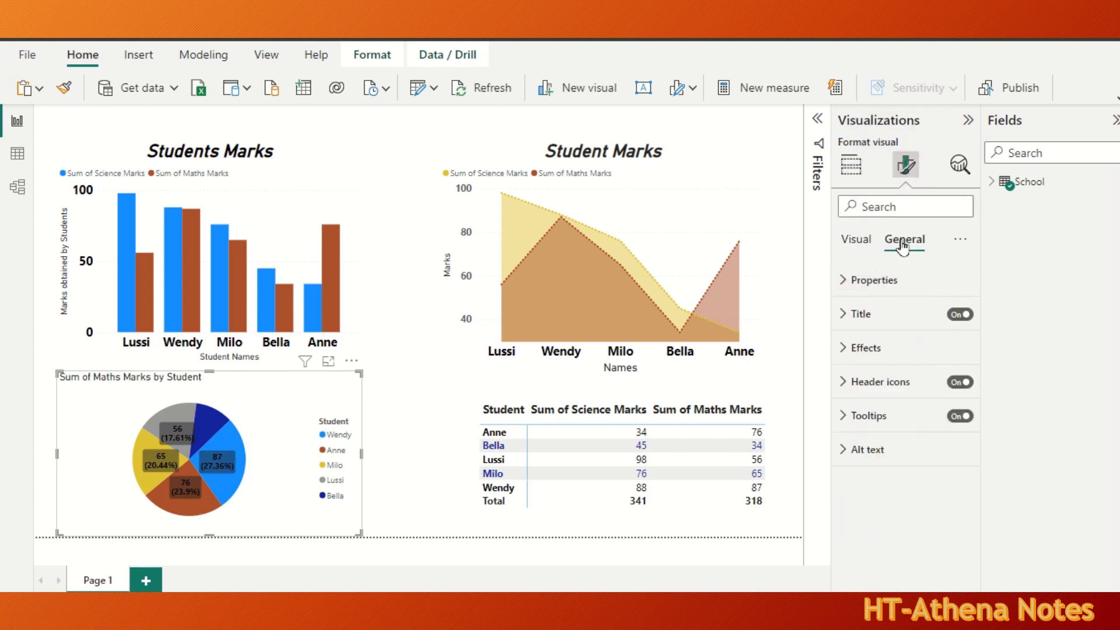
left_click(840, 313)
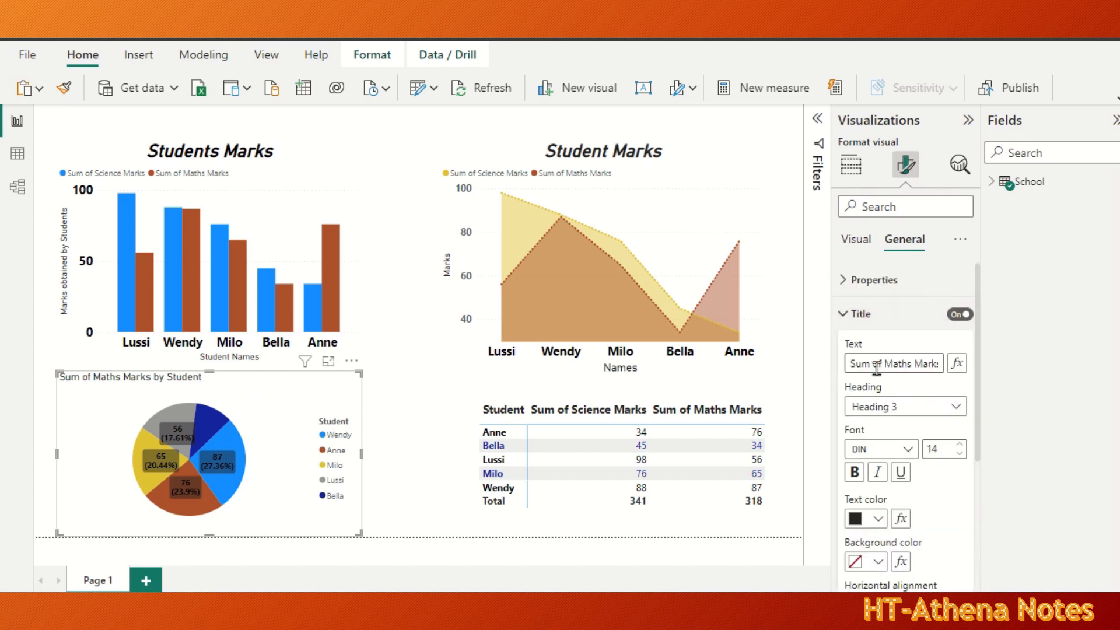
left_click(905, 365)
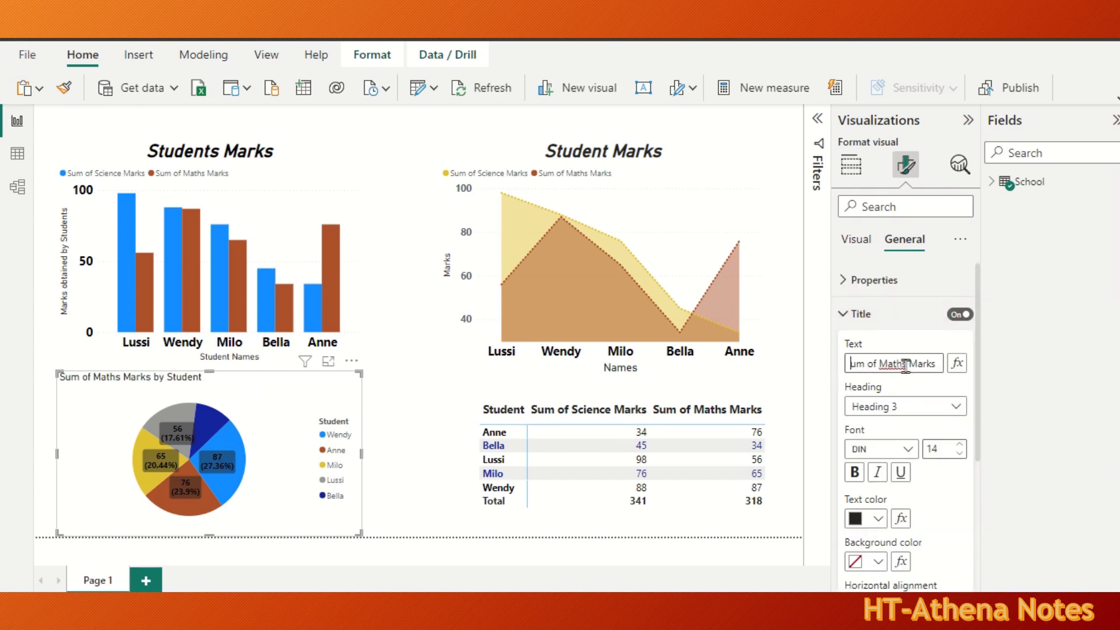
key("ctrl+a")
key("BackSpace")
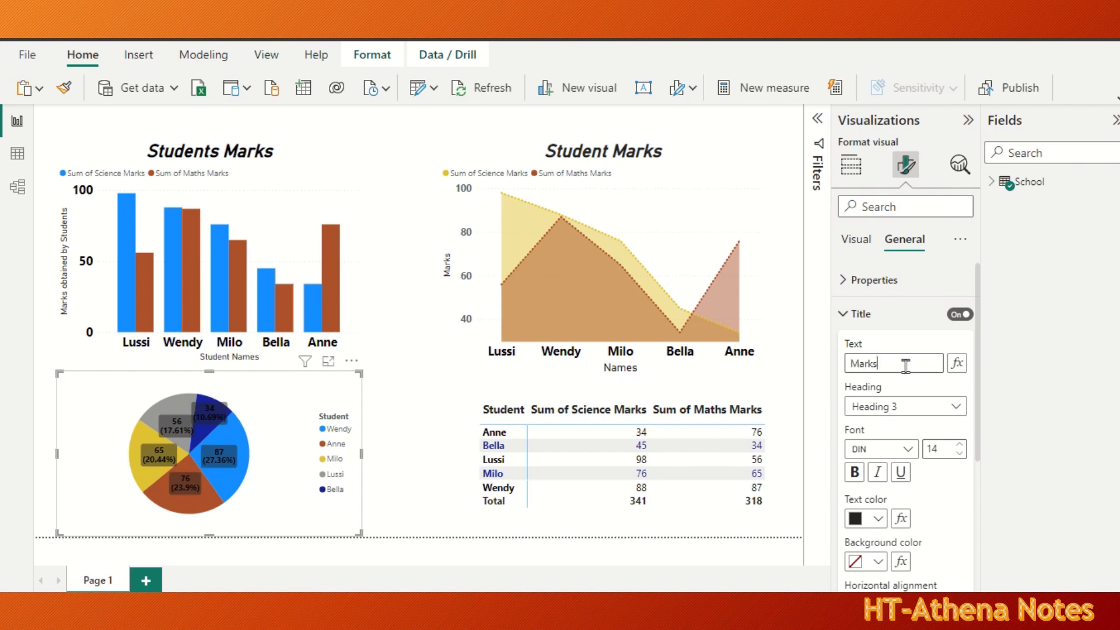
type(" of Students")
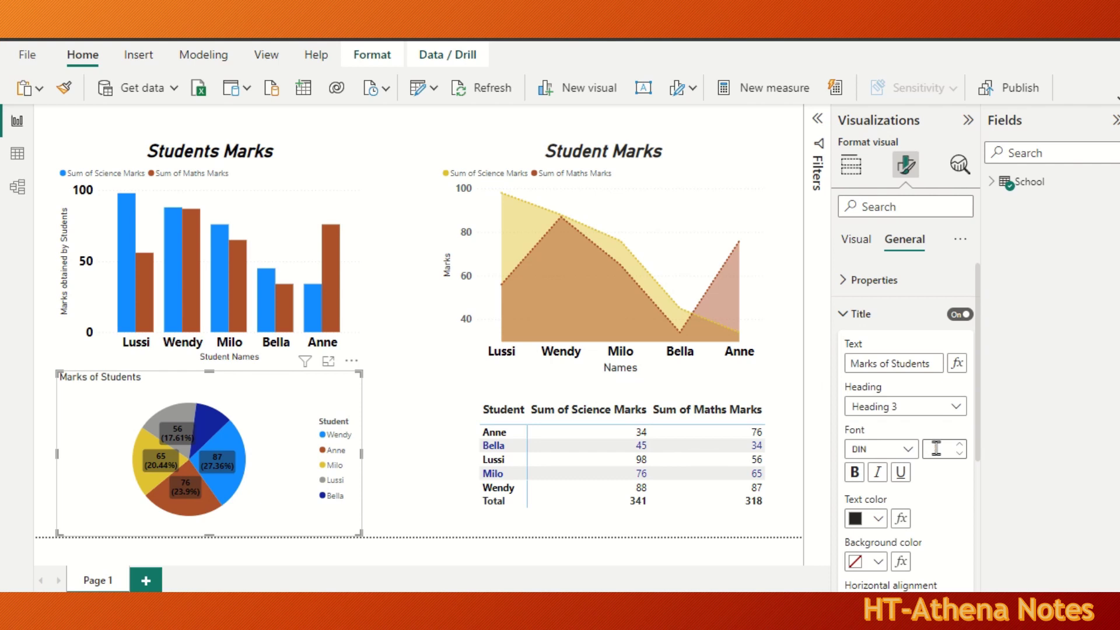
key("Tab")
type("20")
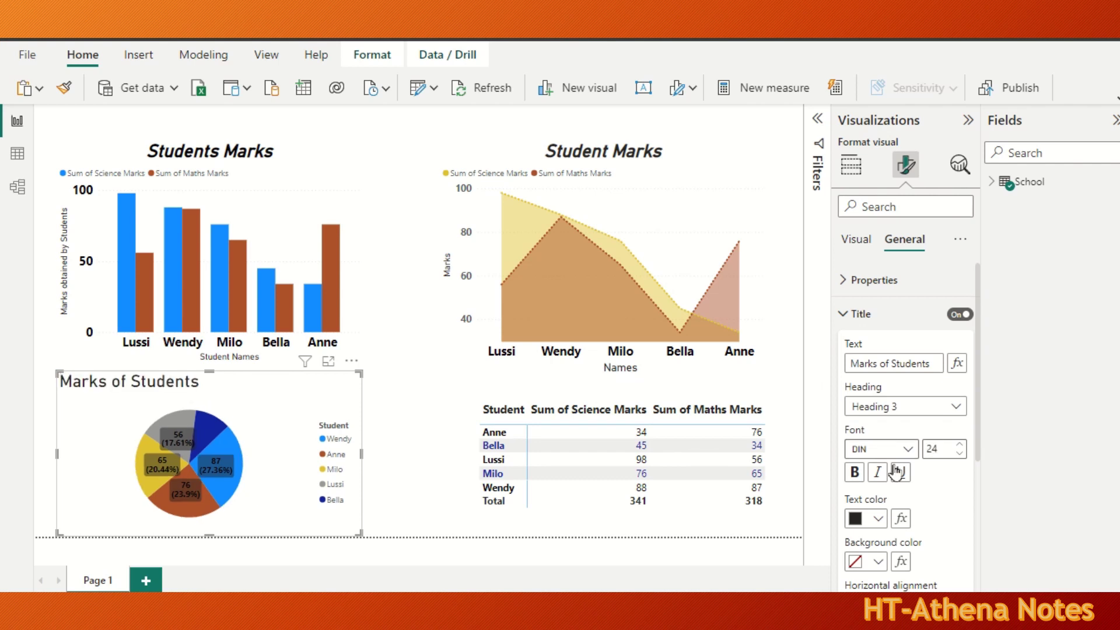
Step: Make the pie chart title bold, italic, 24 pt and centred
left_click(854, 471)
left_click(879, 473)
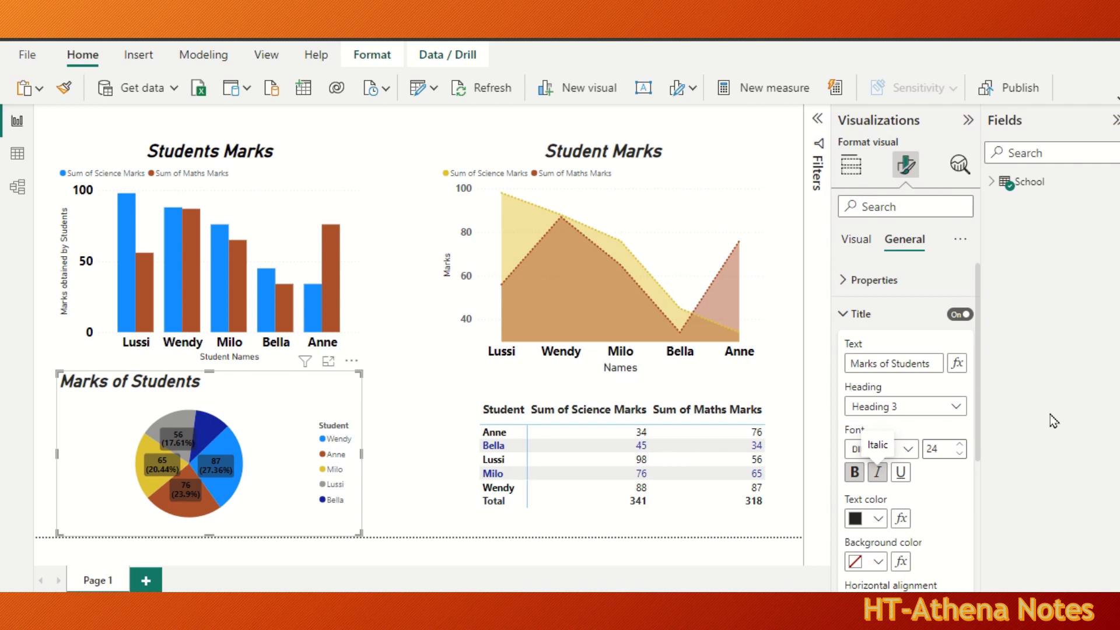
scroll(979, 413, "down", 2)
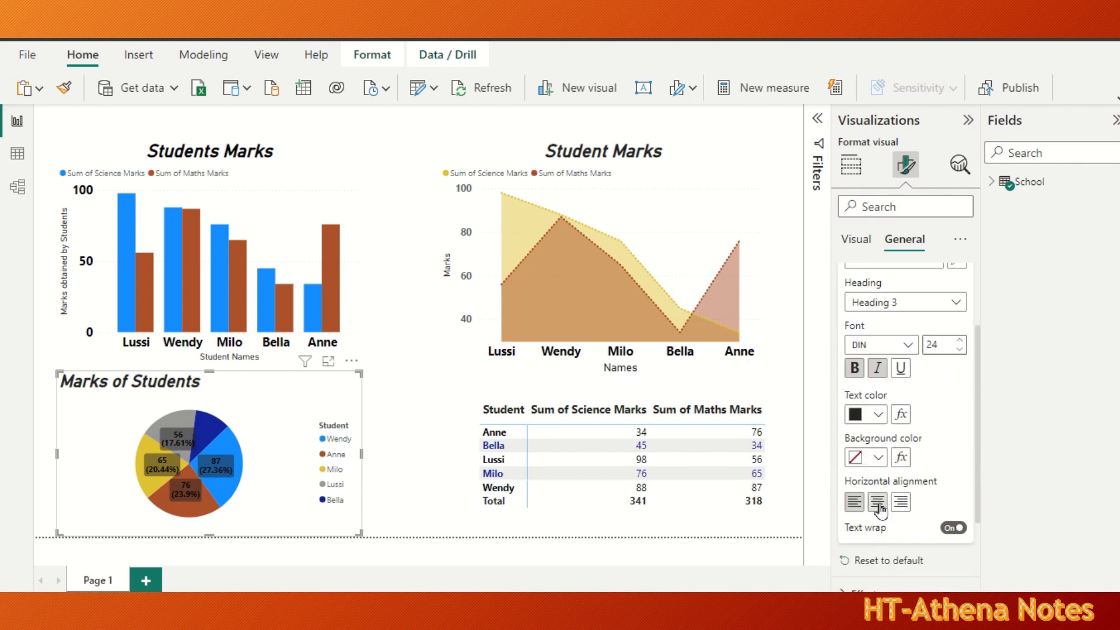
left_click(877, 503)
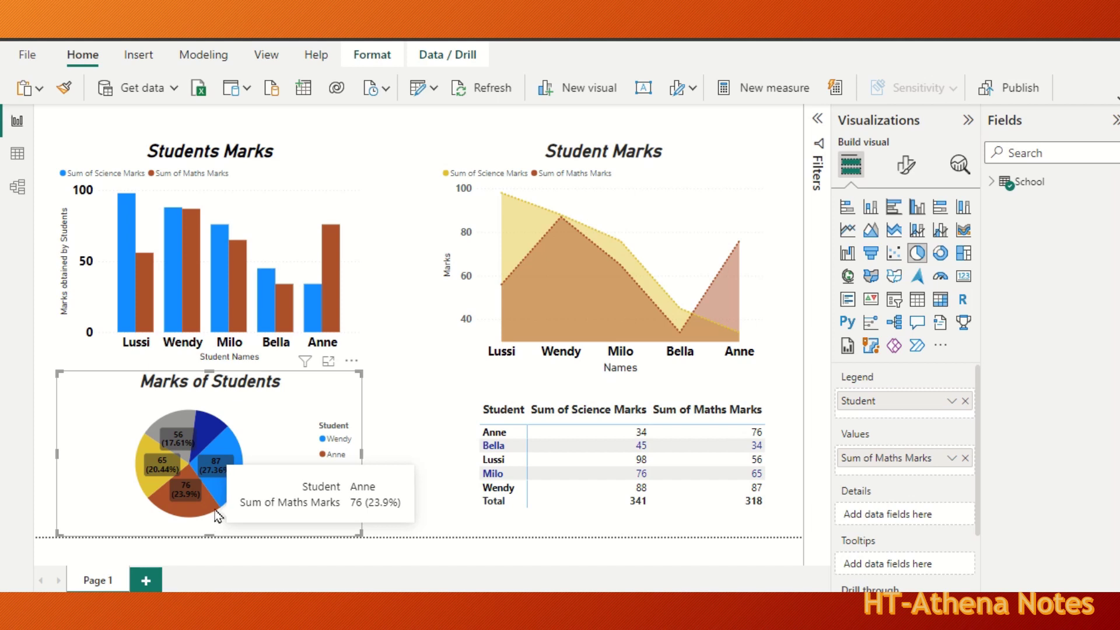
mouse_move(705, 411)
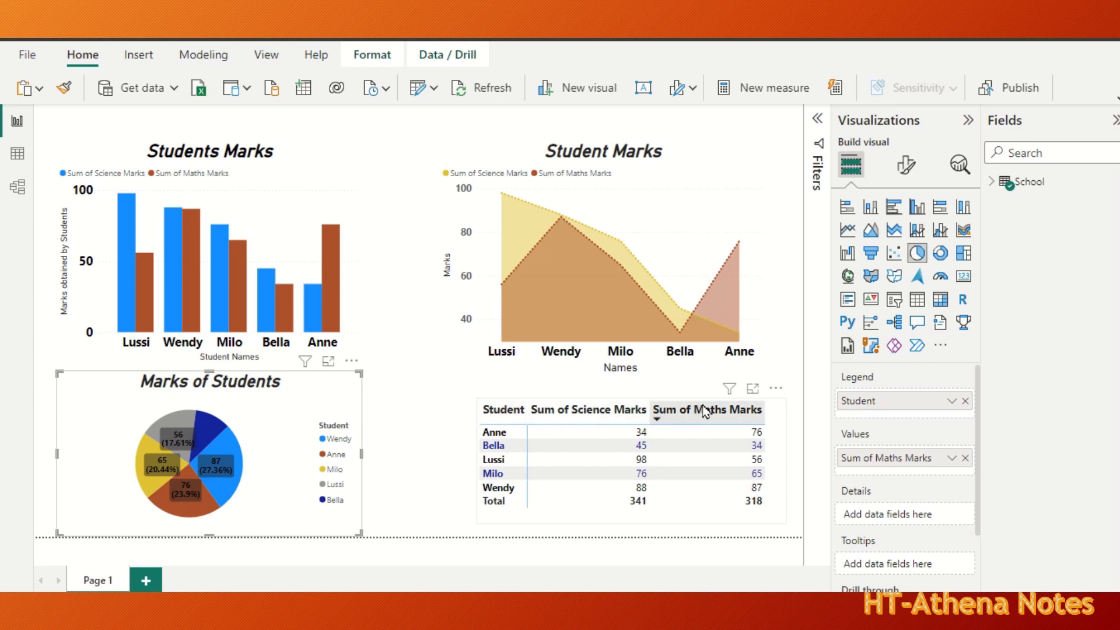
Step: Select the student marks table and switch its title on under General settings
left_click(906, 166)
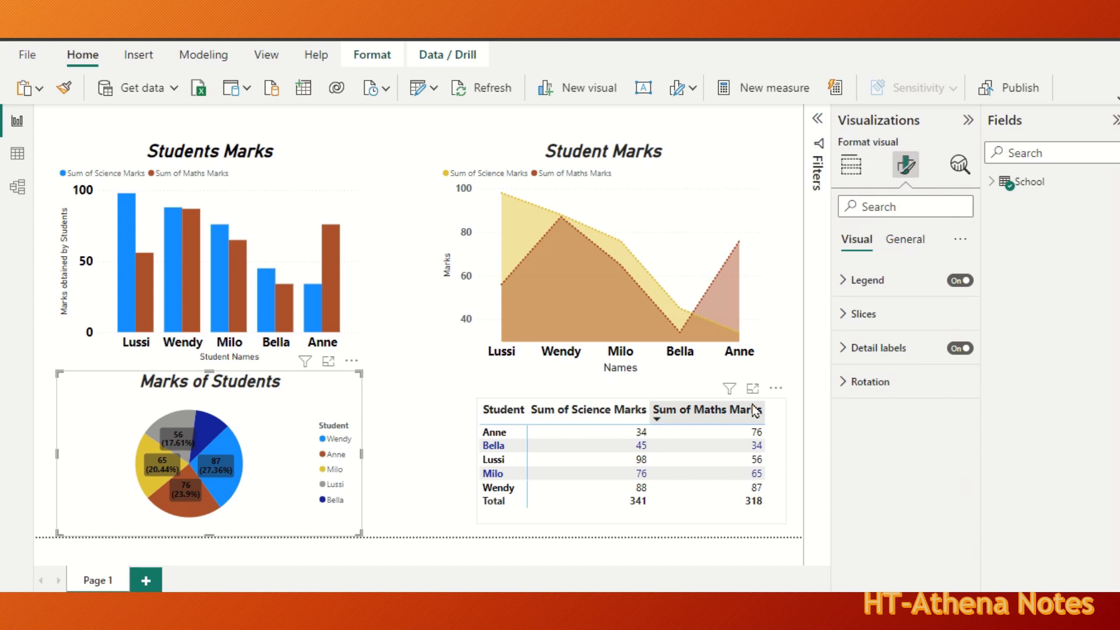
left_click(777, 407)
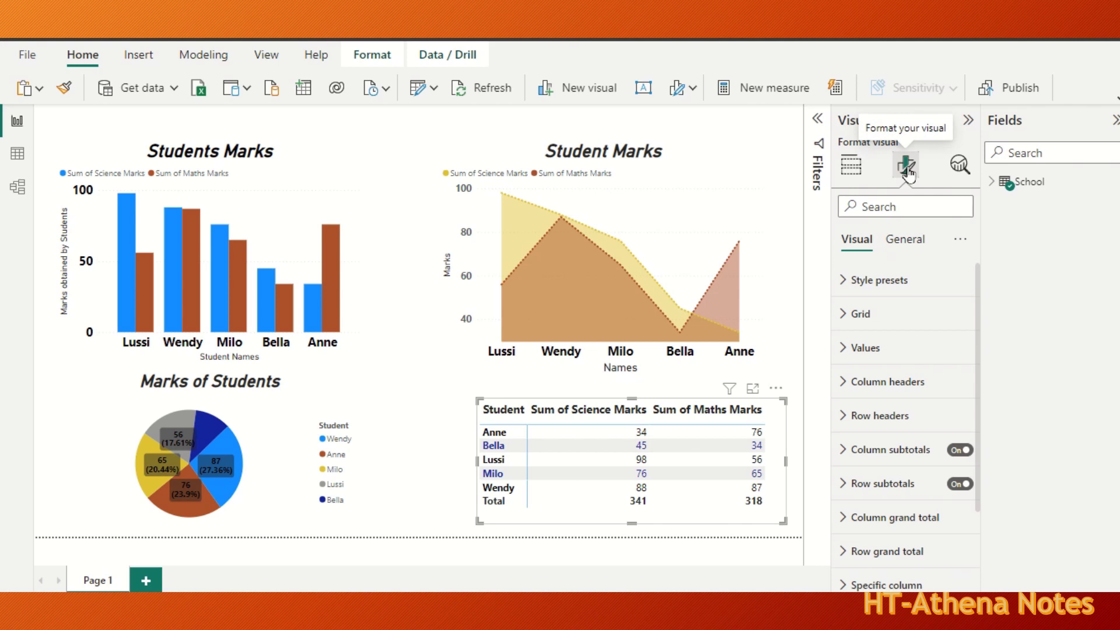
left_click(902, 242)
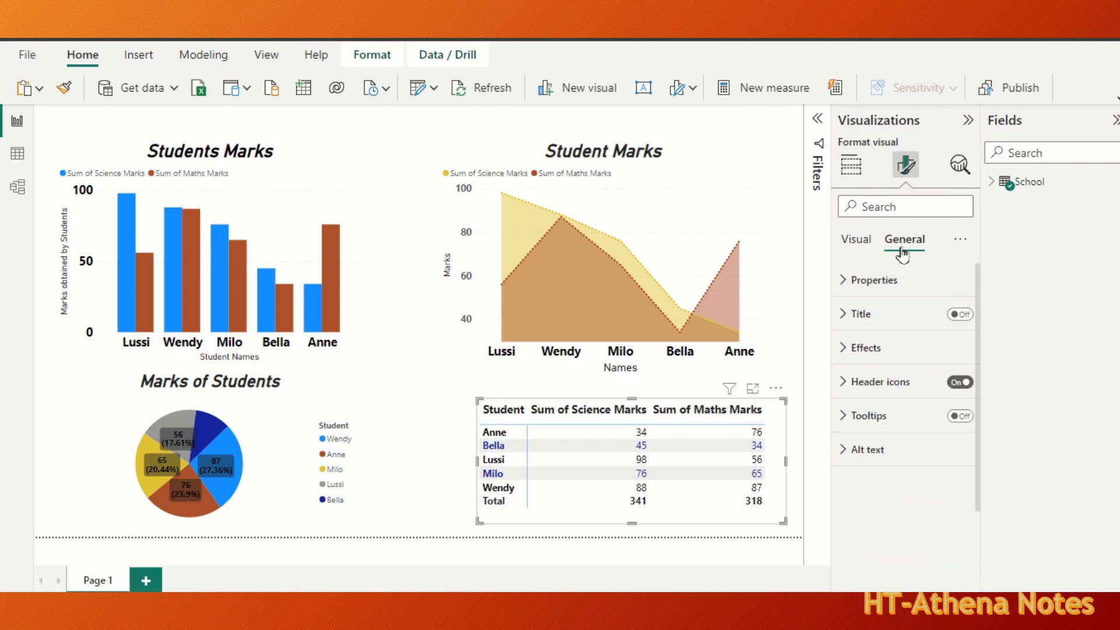
left_click(844, 313)
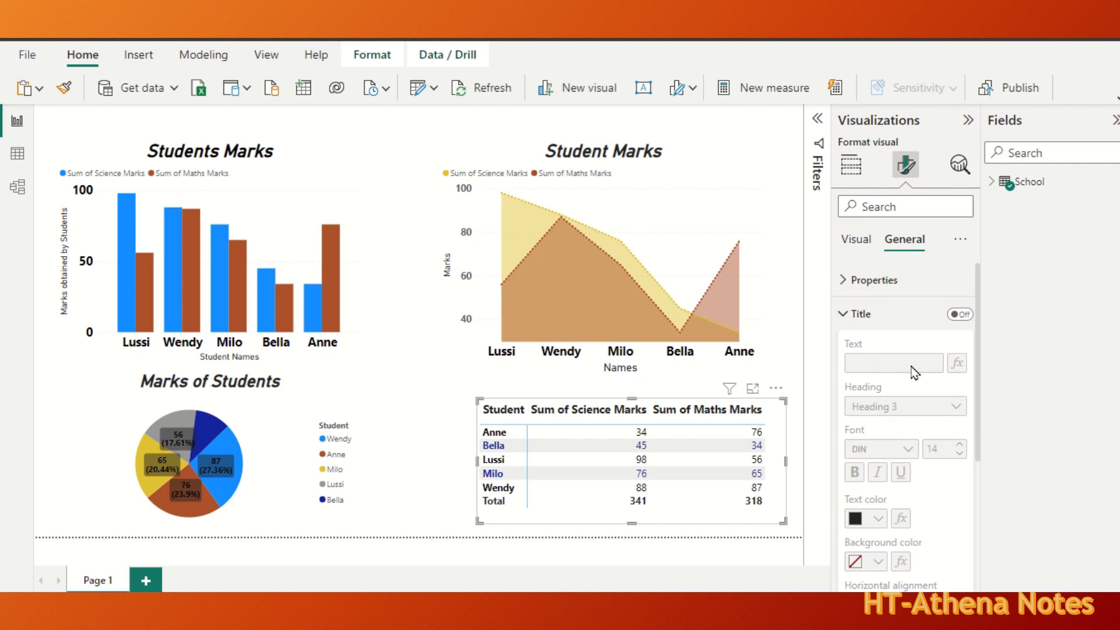
left_click(968, 317)
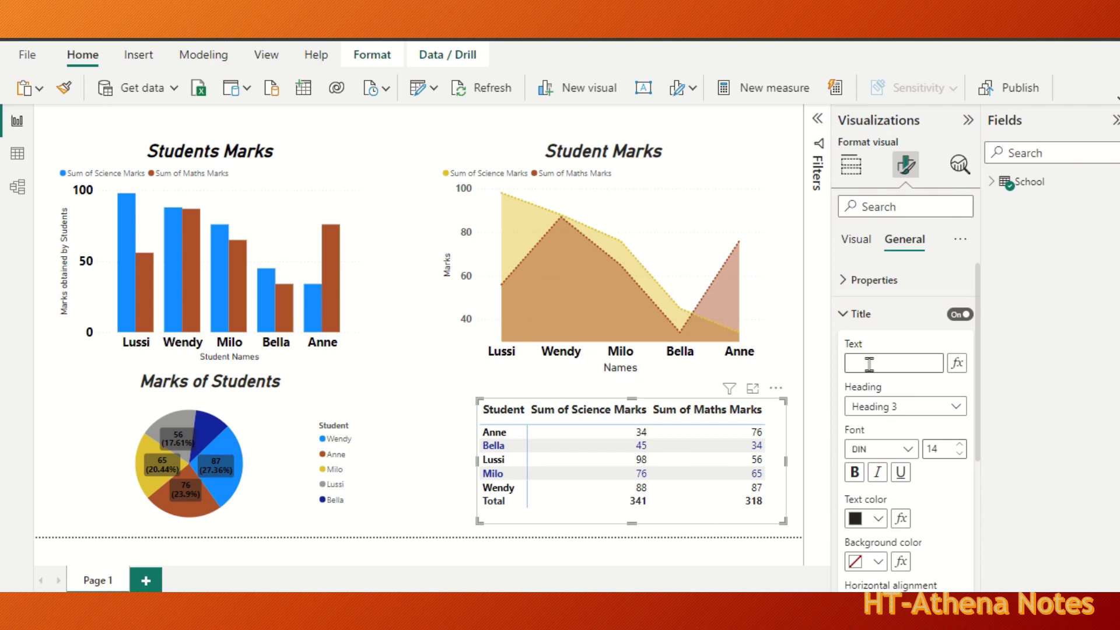
type("Mark")
type("s of")
type(" the St")
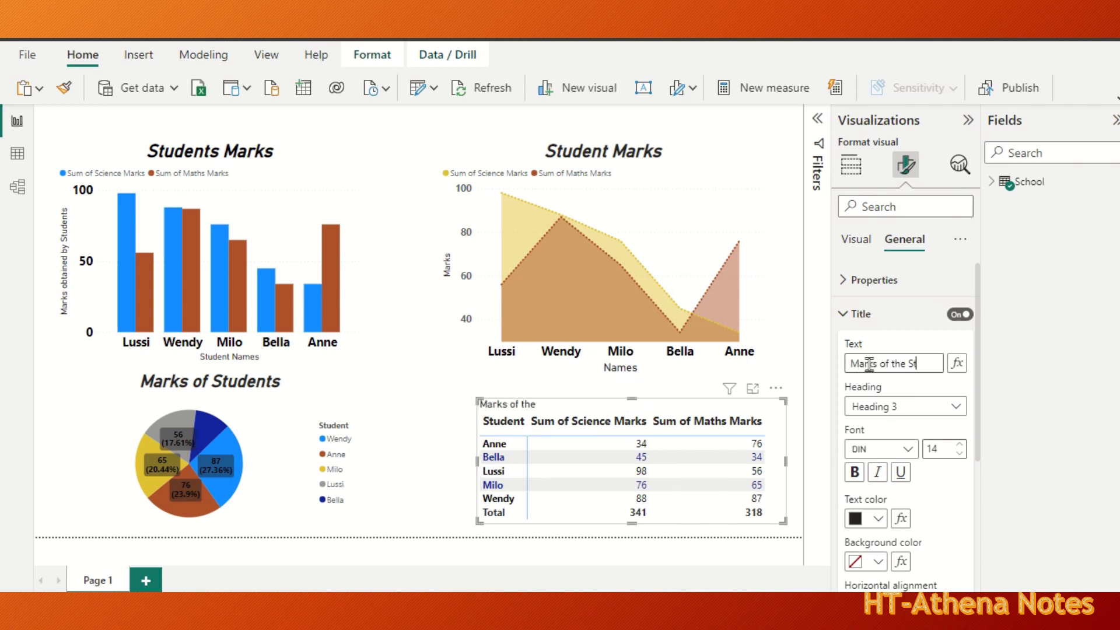
type("udehts")
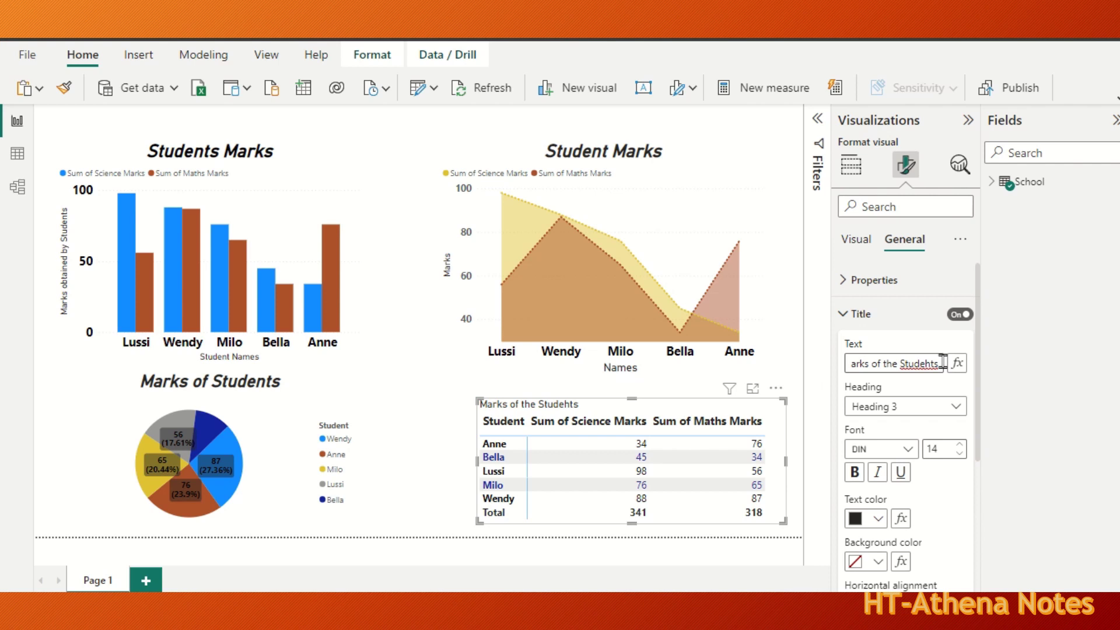
Step: Type the table title 'Marks of the Students', correcting typos with Backspace
key("BackSpace")
key("BackSpace")
type("n")
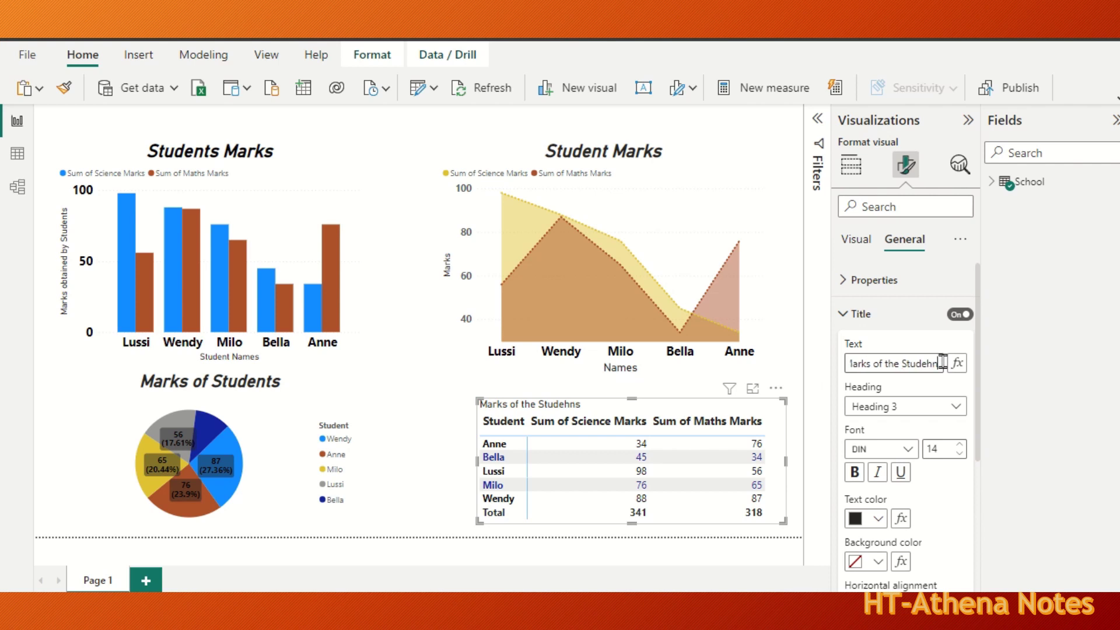
key("BackSpace")
key("BackSpace")
type("nt")
type("s")
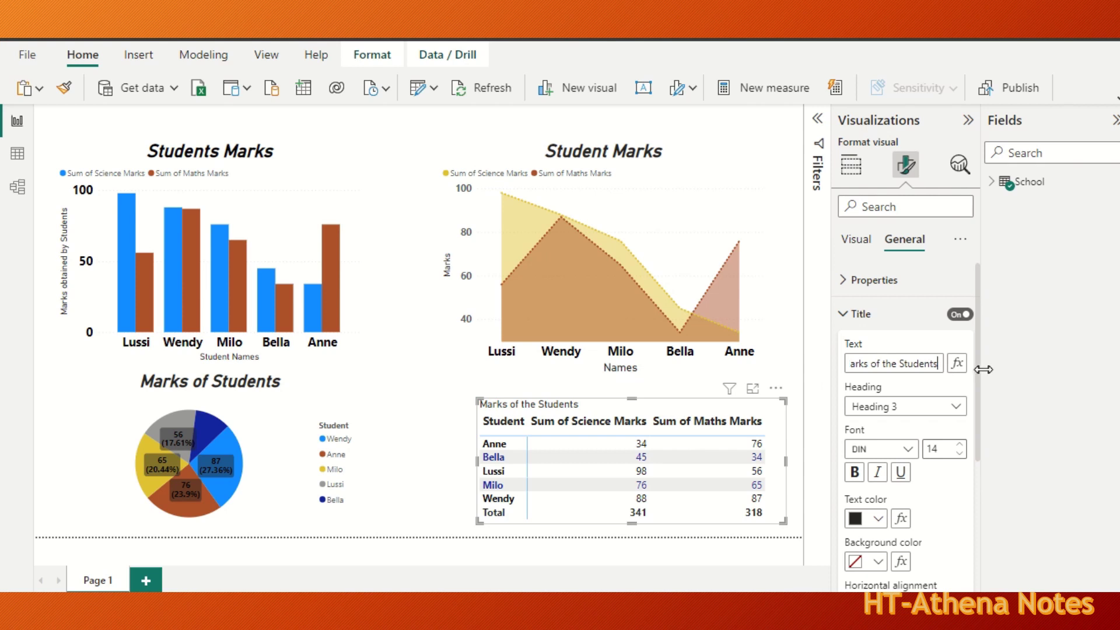
Step: Make the table title bold, italic and 24 pt
left_click(855, 472)
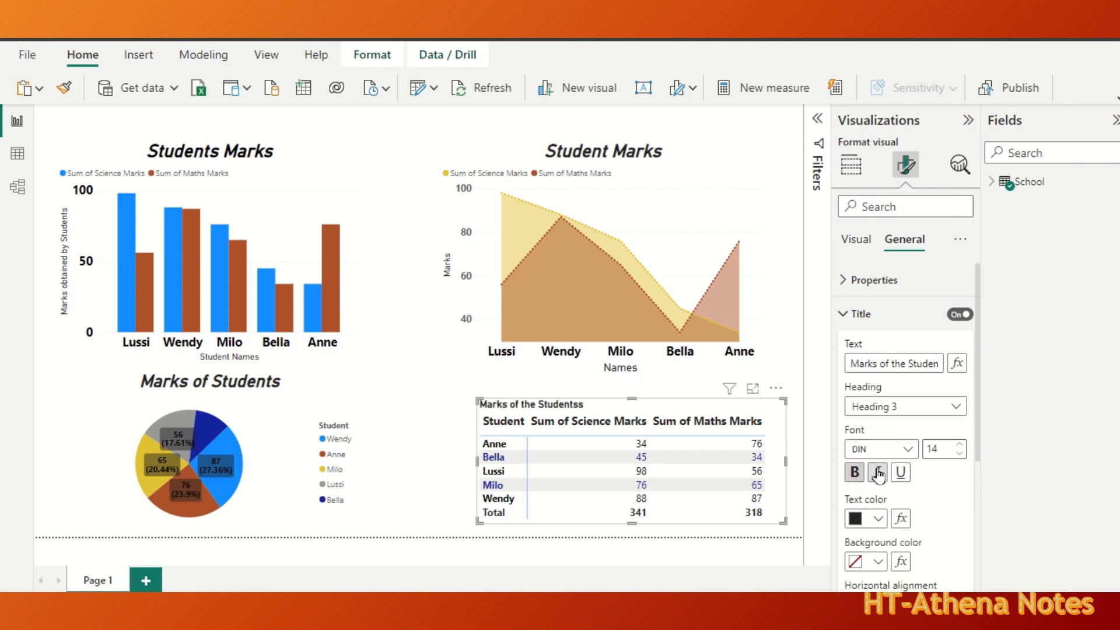
left_click(878, 472)
left_click(950, 449)
type("2")
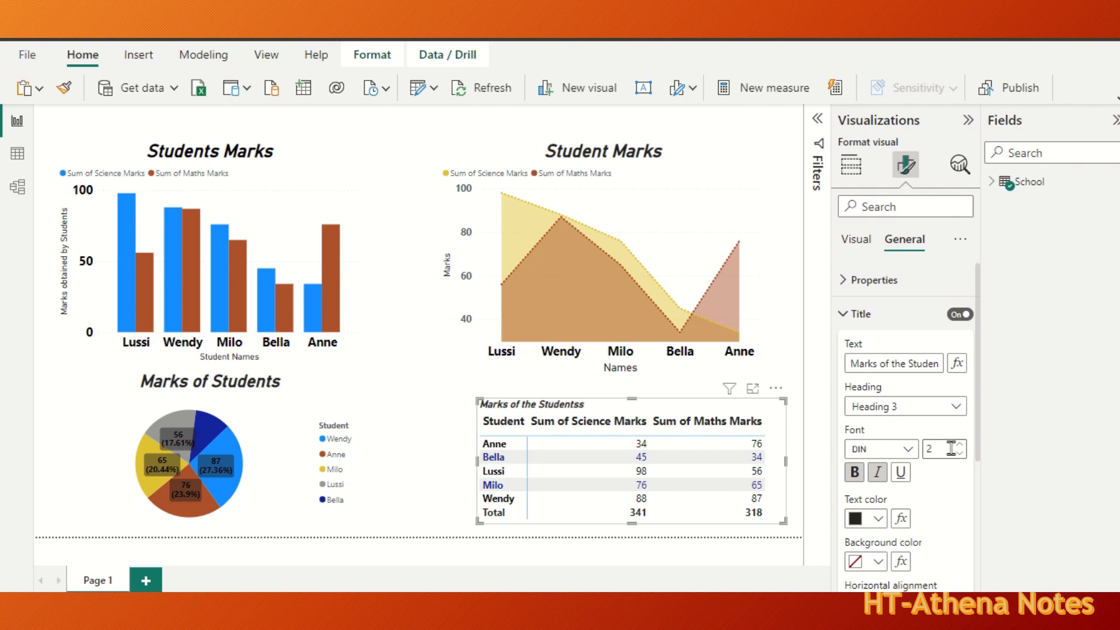
type("4")
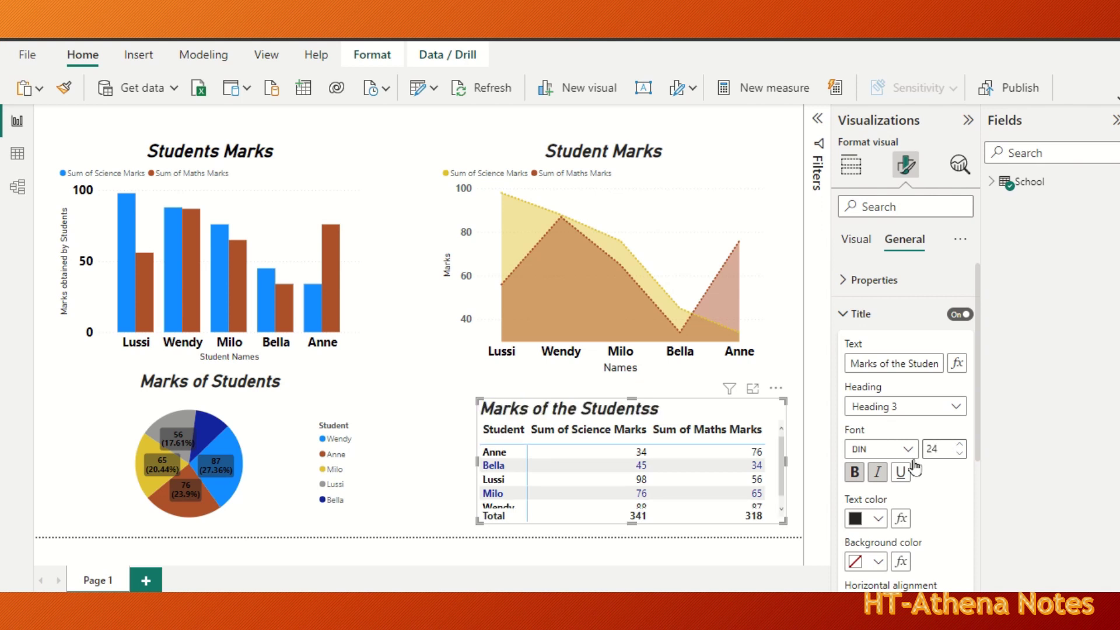
Step: Colour the table title red, replacing an accidental peach, and centre it
left_click(879, 519)
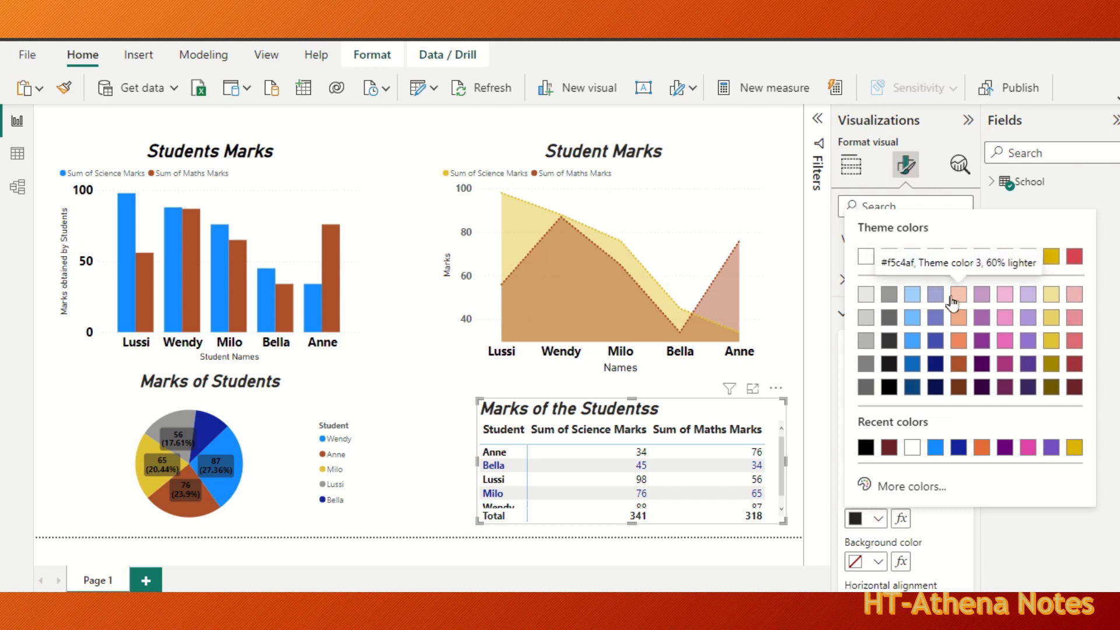
left_click(958, 296)
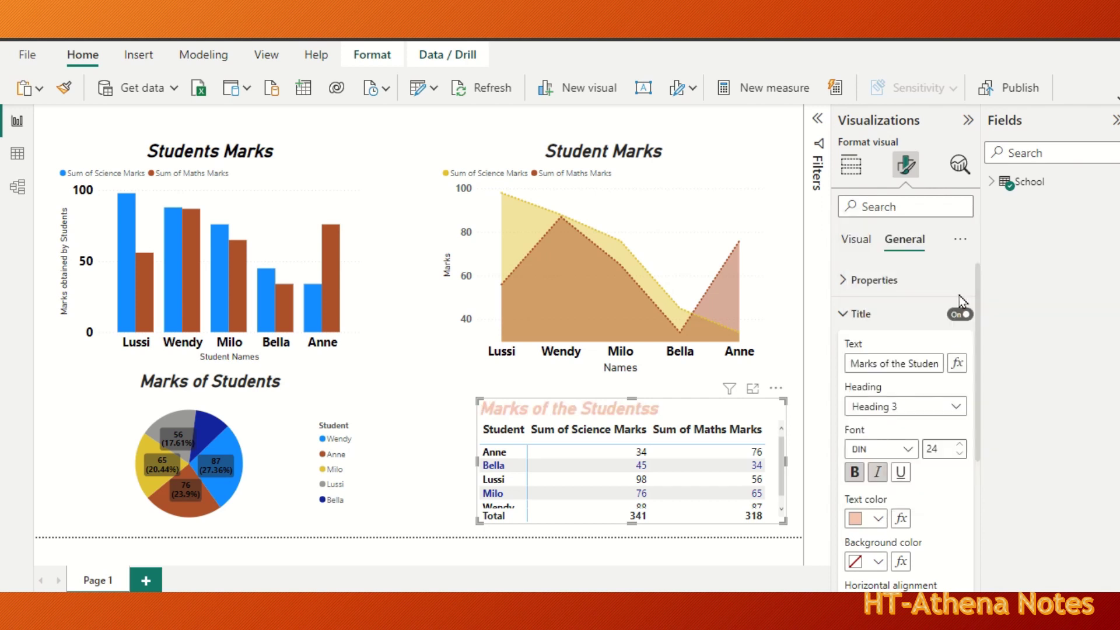
left_click(878, 519)
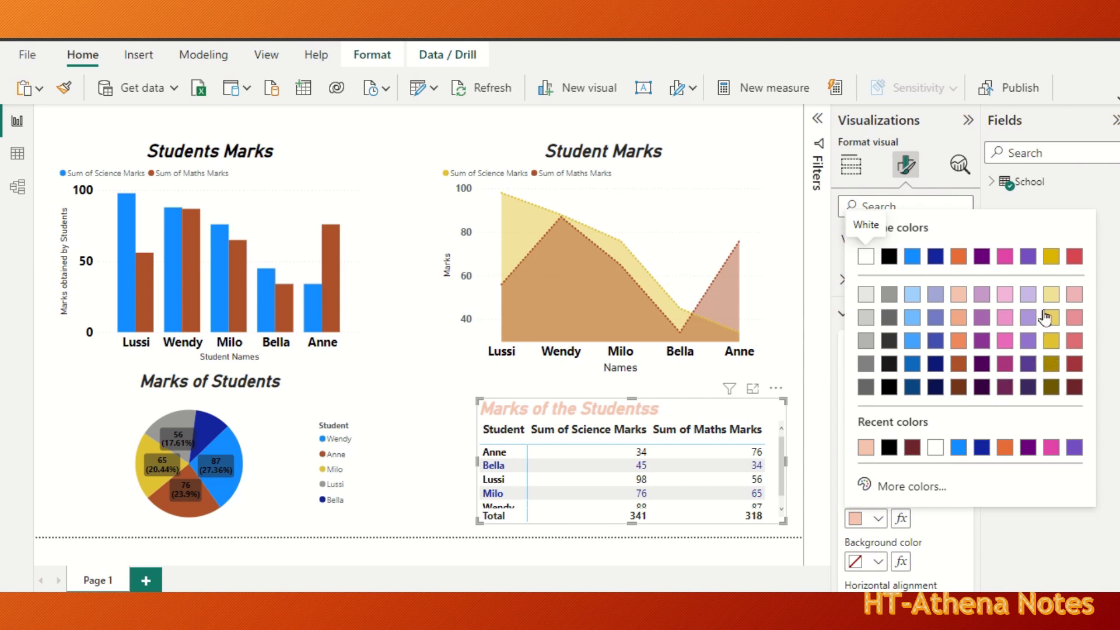
left_click(1074, 258)
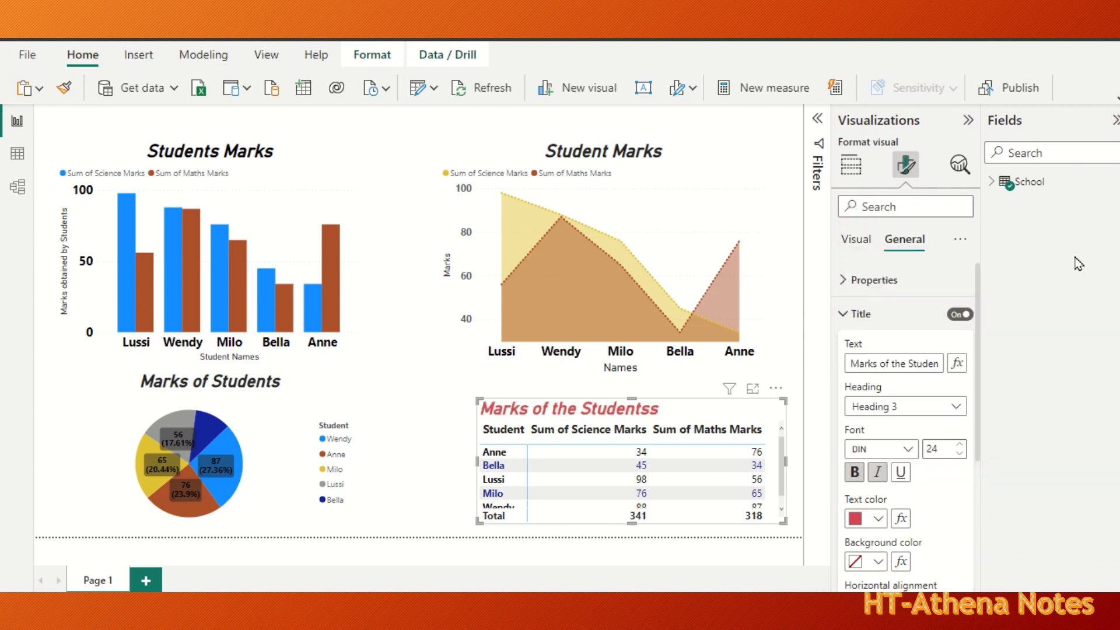
scroll(963, 438, "down", 3)
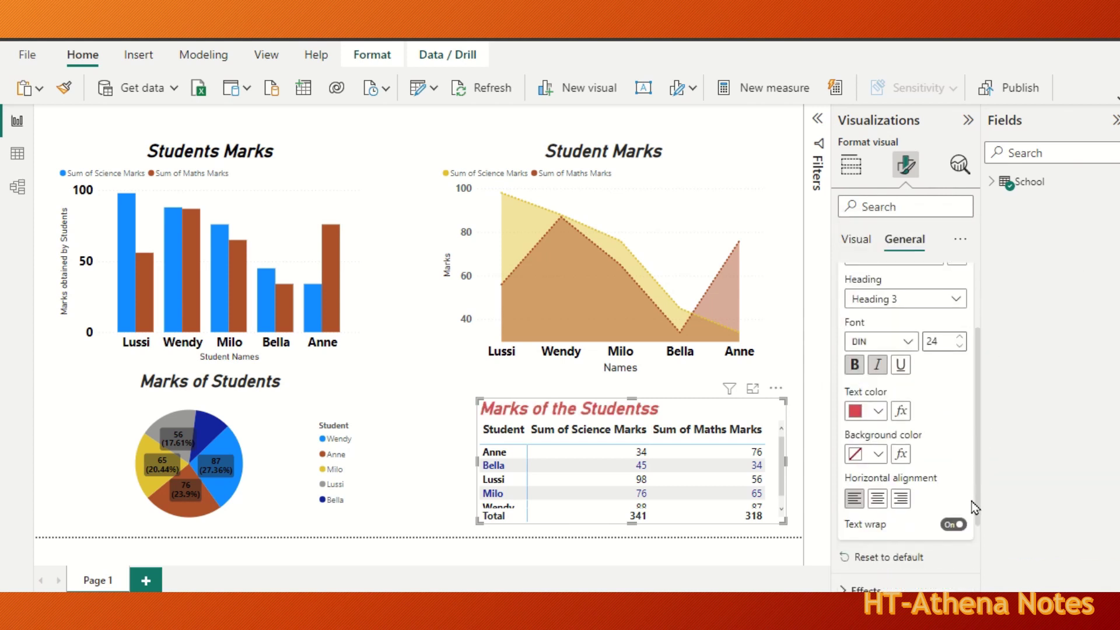
left_click(877, 490)
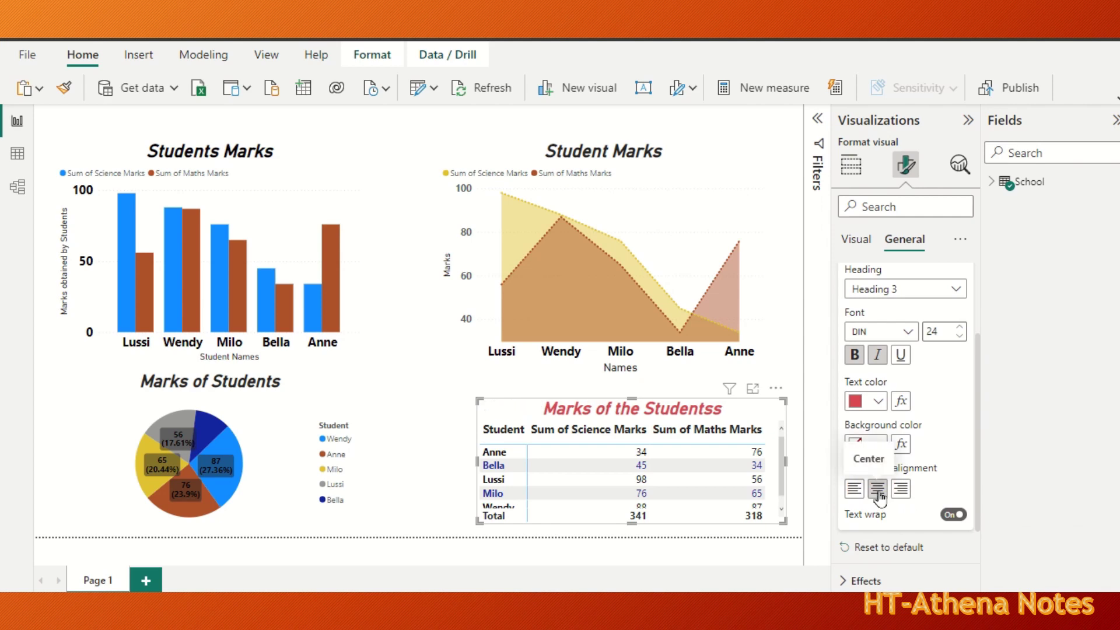